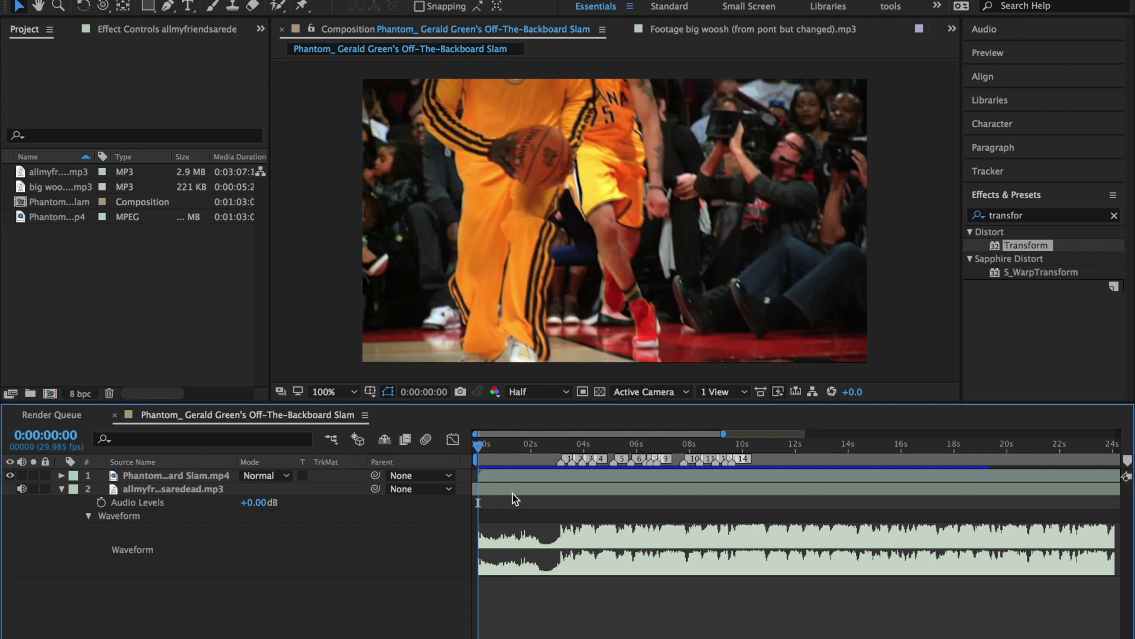
Open the Import File browser from the empty Project panel to list the Edting Songs MP3s.
double_click(152, 272)
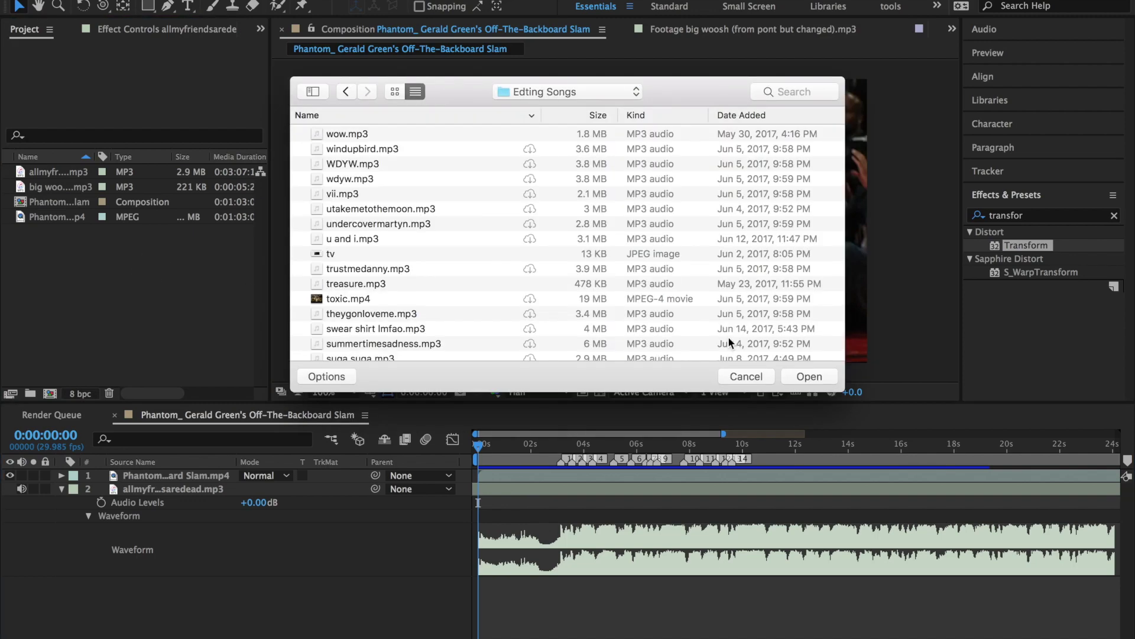
Cancel the import, glance over File > Import without choosing anything, and select the song layer.
left_click(746, 445)
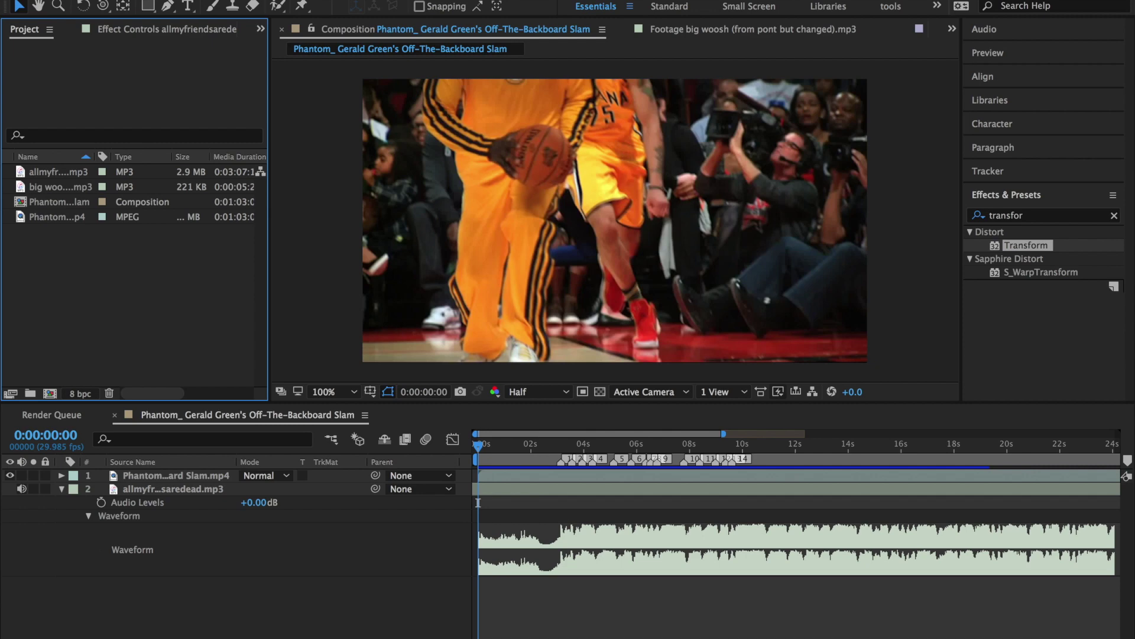
left_click(155, 0)
left_click(61, 233)
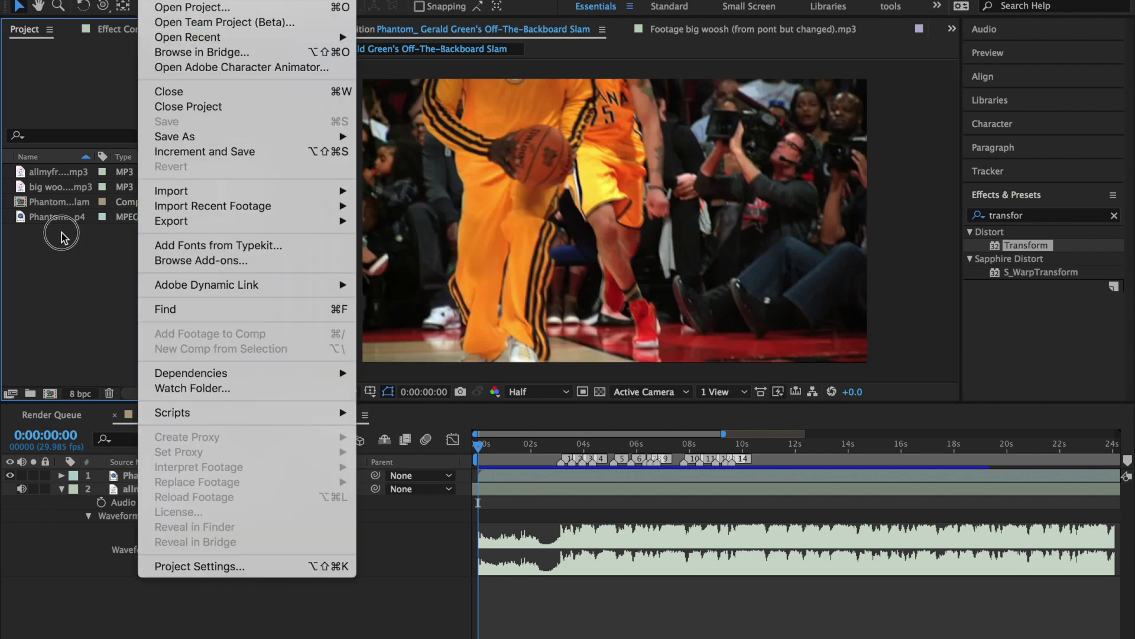
left_click(62, 232)
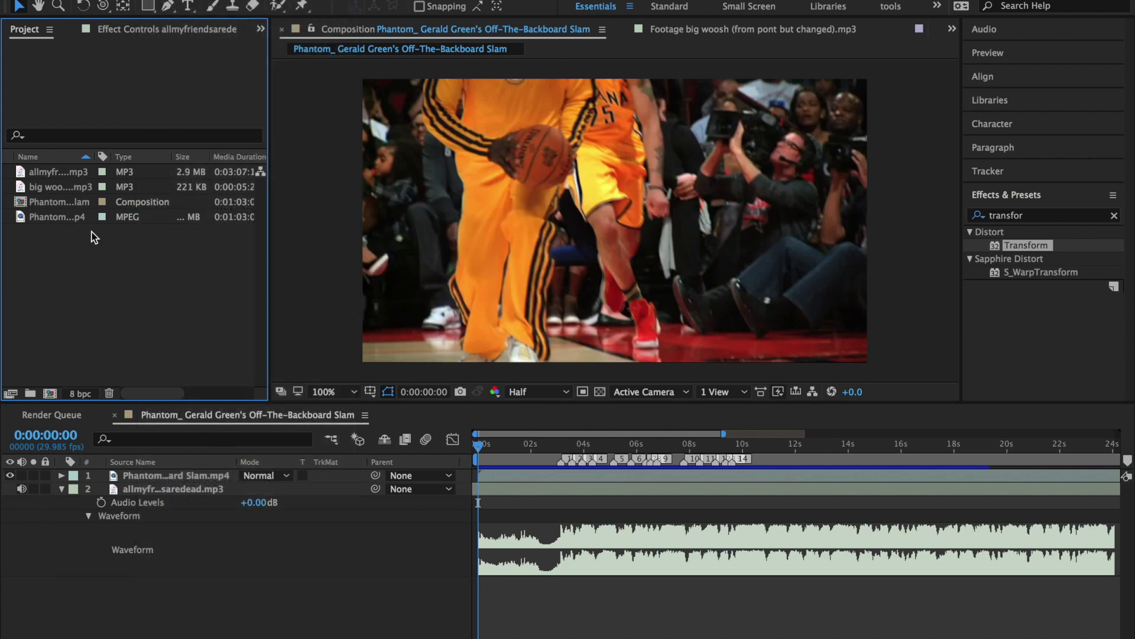
left_click(540, 494)
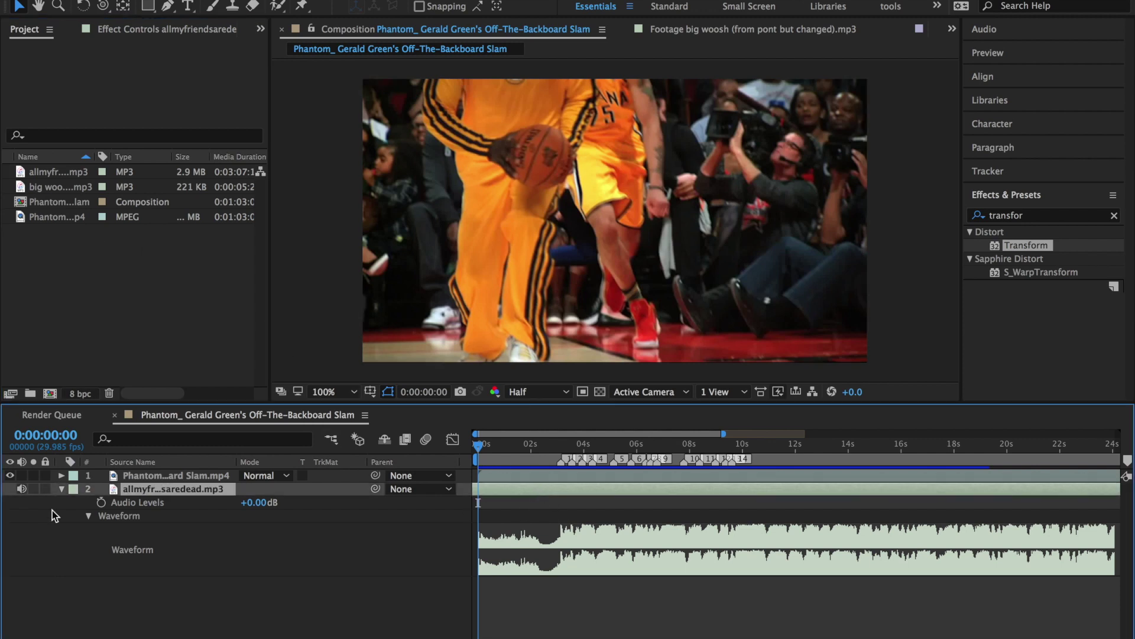
Reveal the song layer's audio properties and display its waveform.
left_click(60, 487)
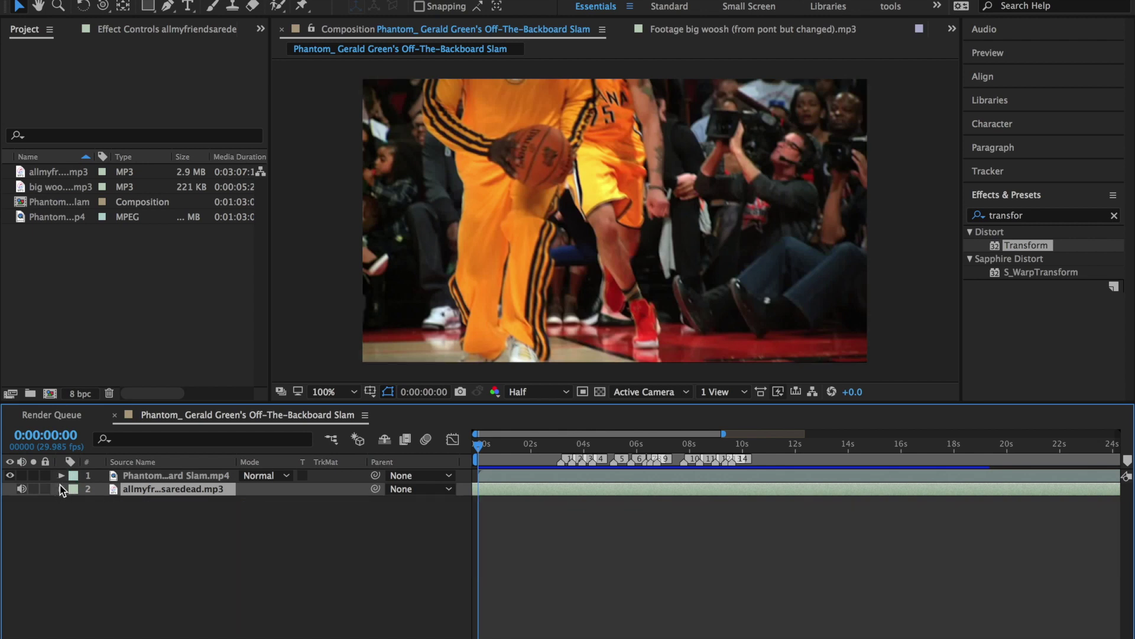
left_click(61, 488)
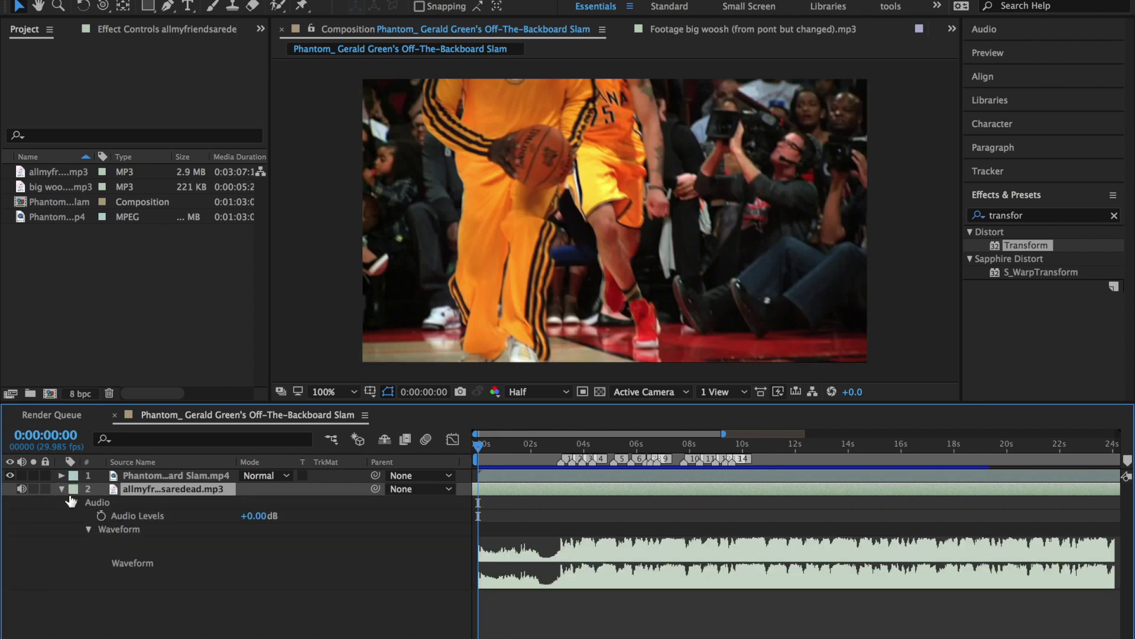
left_click(62, 488)
left_click(62, 488)
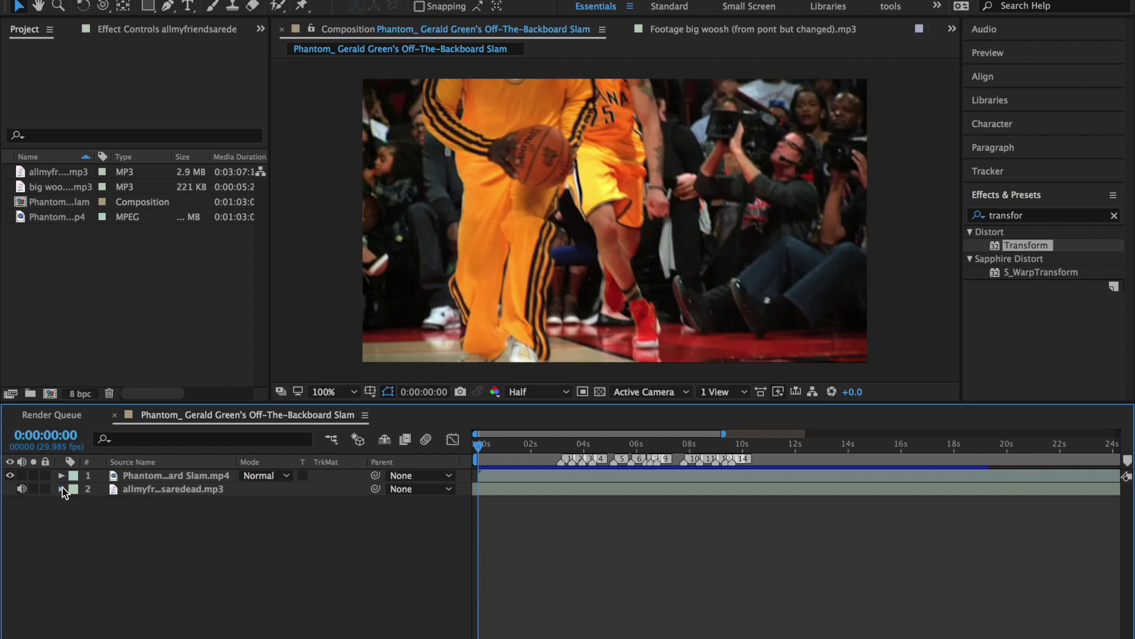
left_click(124, 488)
key("l")
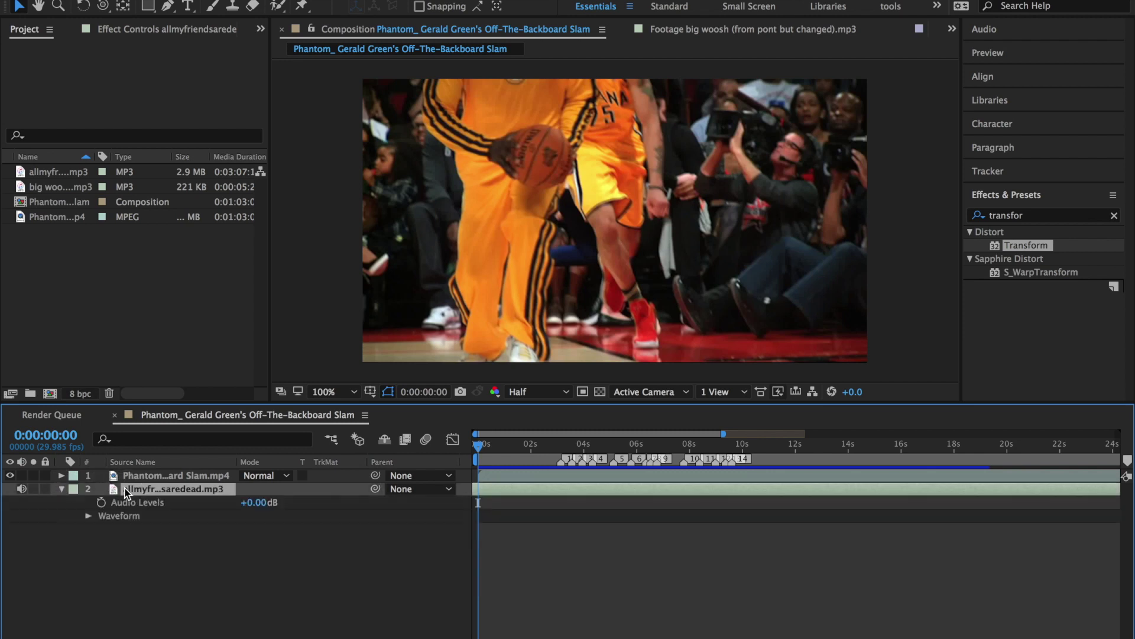
left_click(88, 515)
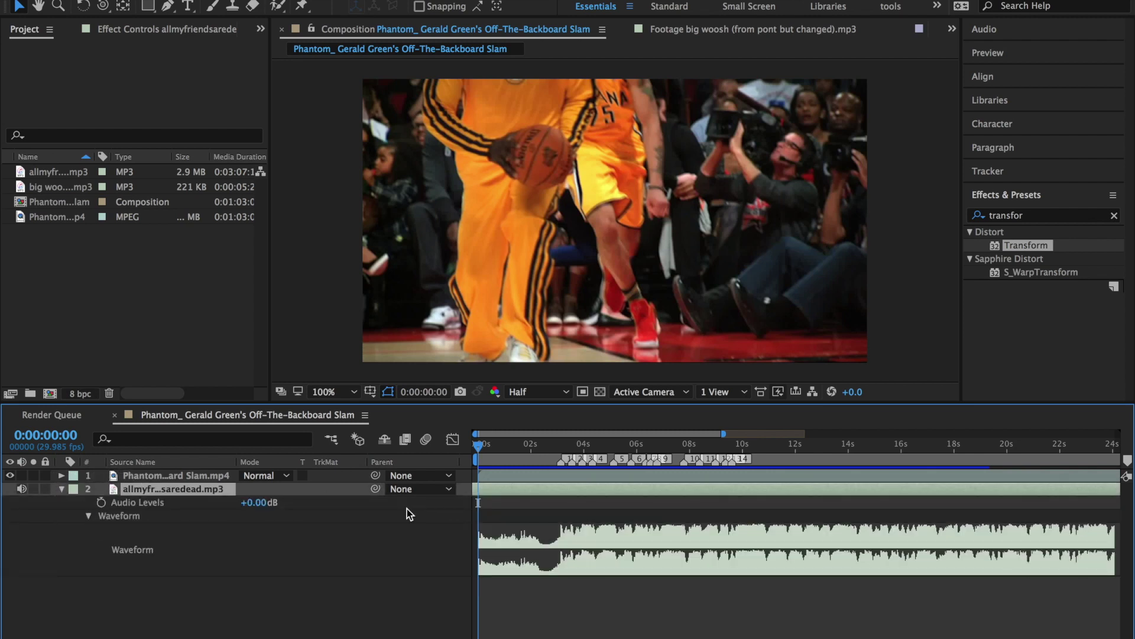
Locate the first beat at 3:04 by listening and add composition marker 15 there.
key("equal")
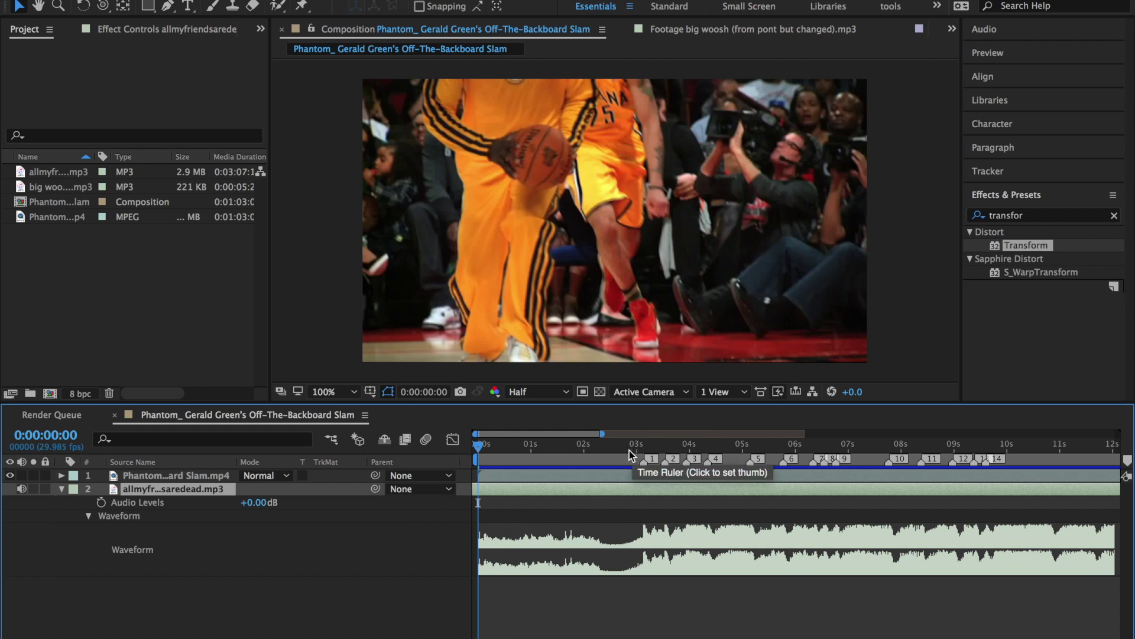
left_click_drag(630, 450, 639, 453)
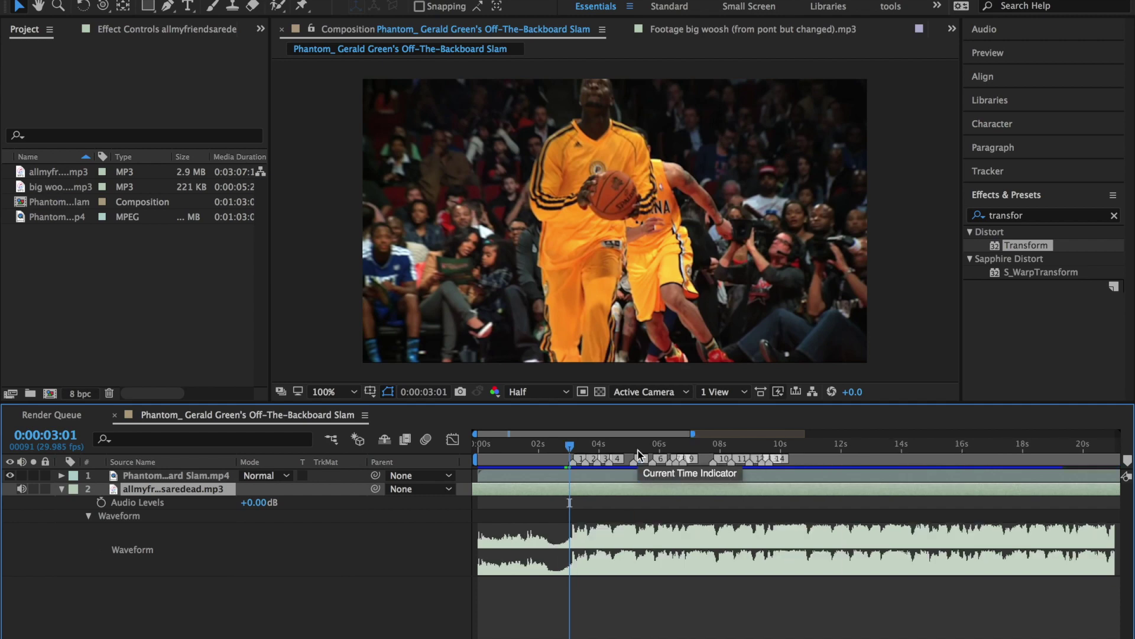
key("equal")
left_click(526, 450)
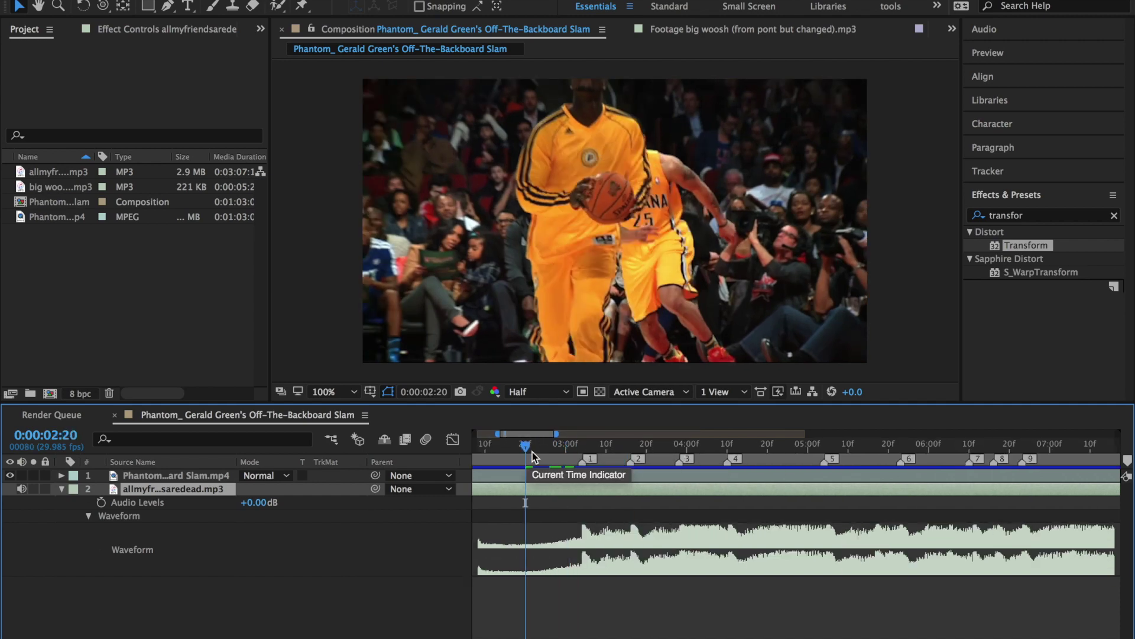
key("space")
left_click(581, 450)
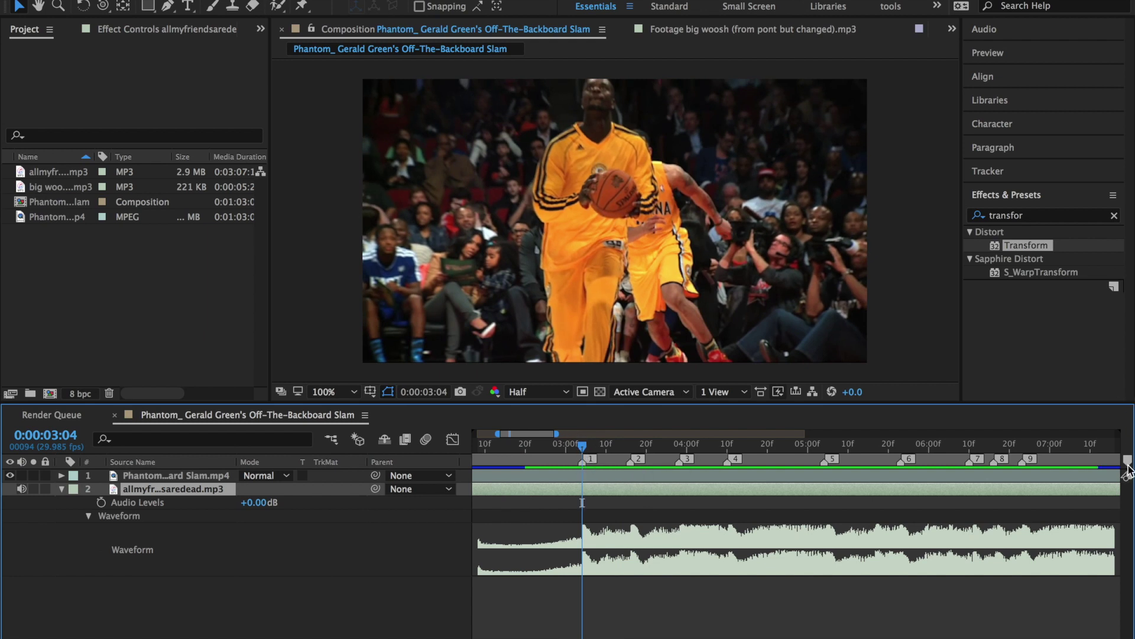
mouse_move(1128, 469)
left_mouse_down()
mouse_move(570, 515)
mouse_move(1113, 482)
mouse_move(1097, 477)
left_mouse_up()
key("minus")
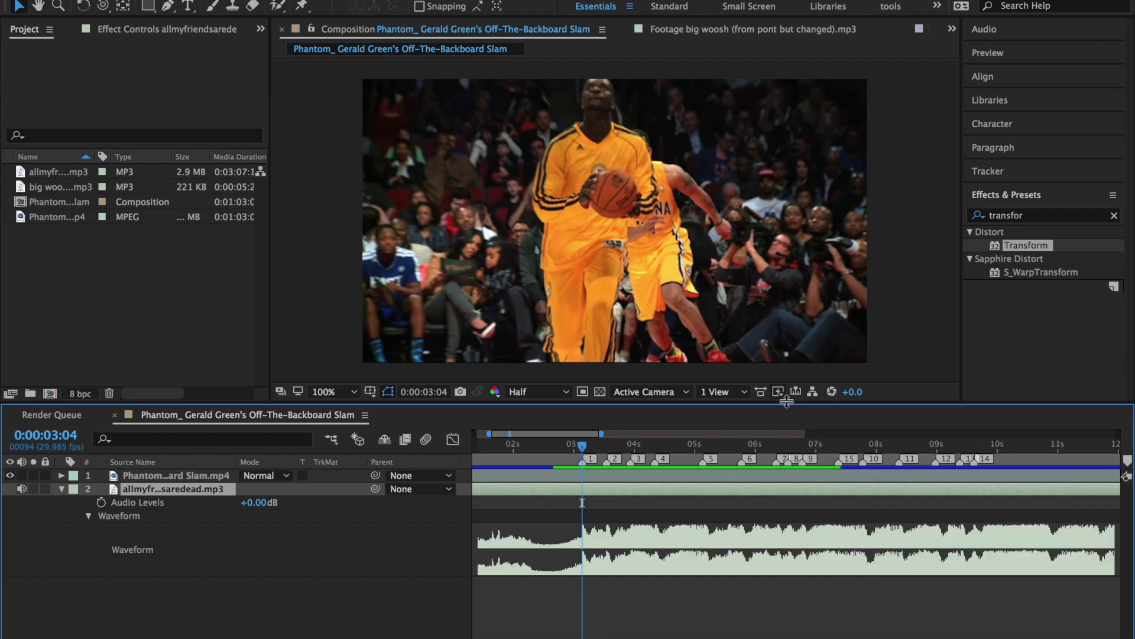
key("Home")
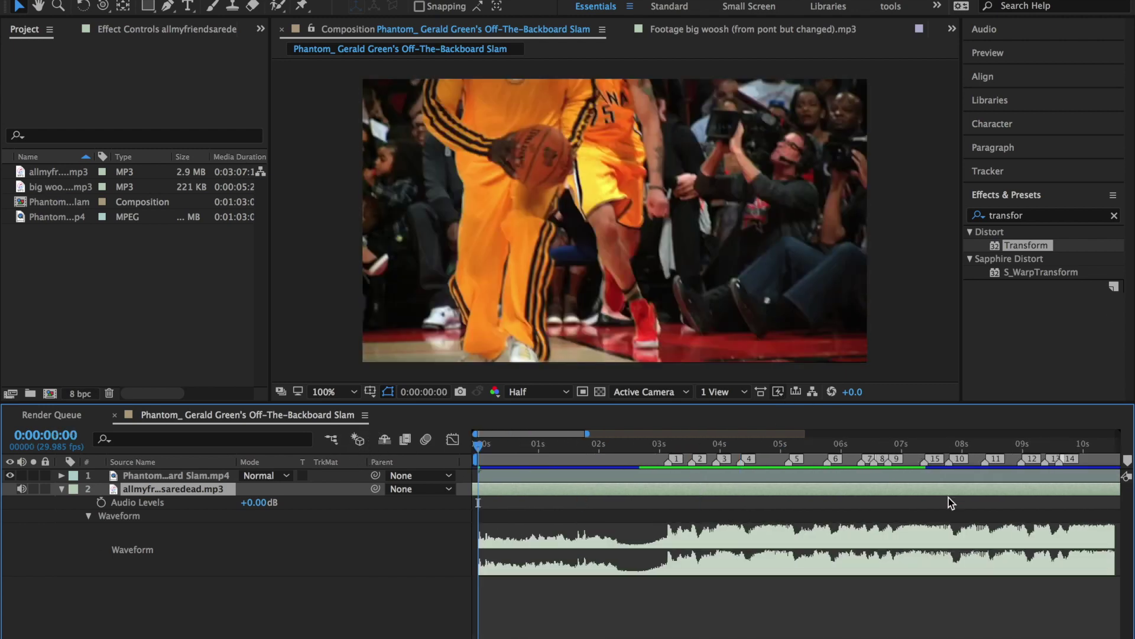
Enable Time Remapping on the basketball video layer via Time > Enable Time Remapping.
left_click(748, 479)
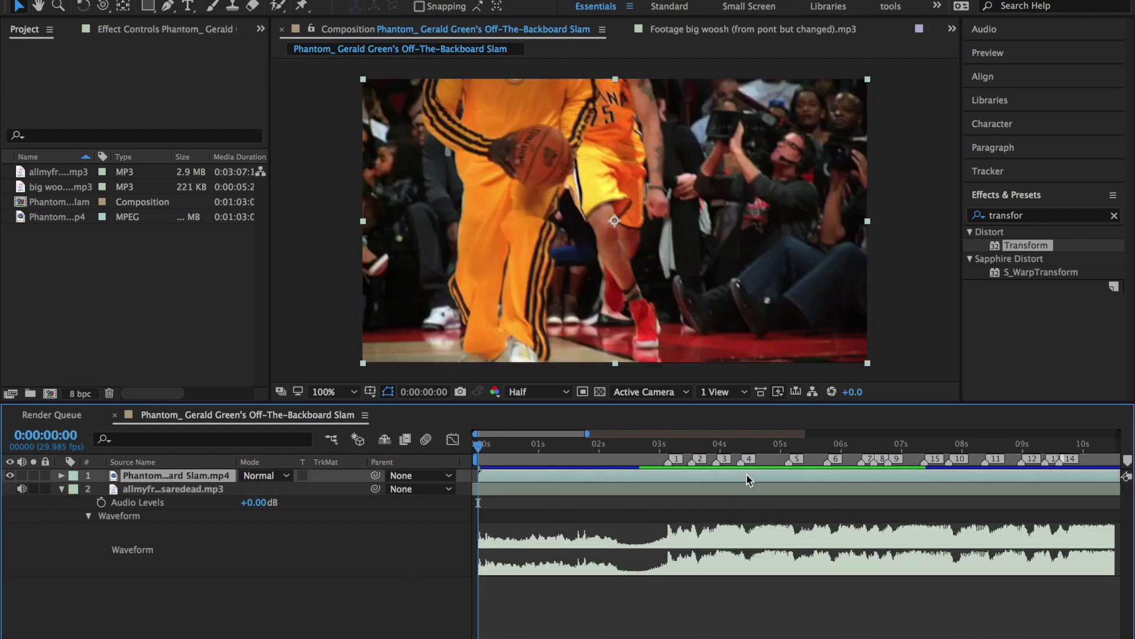
right_click(512, 478)
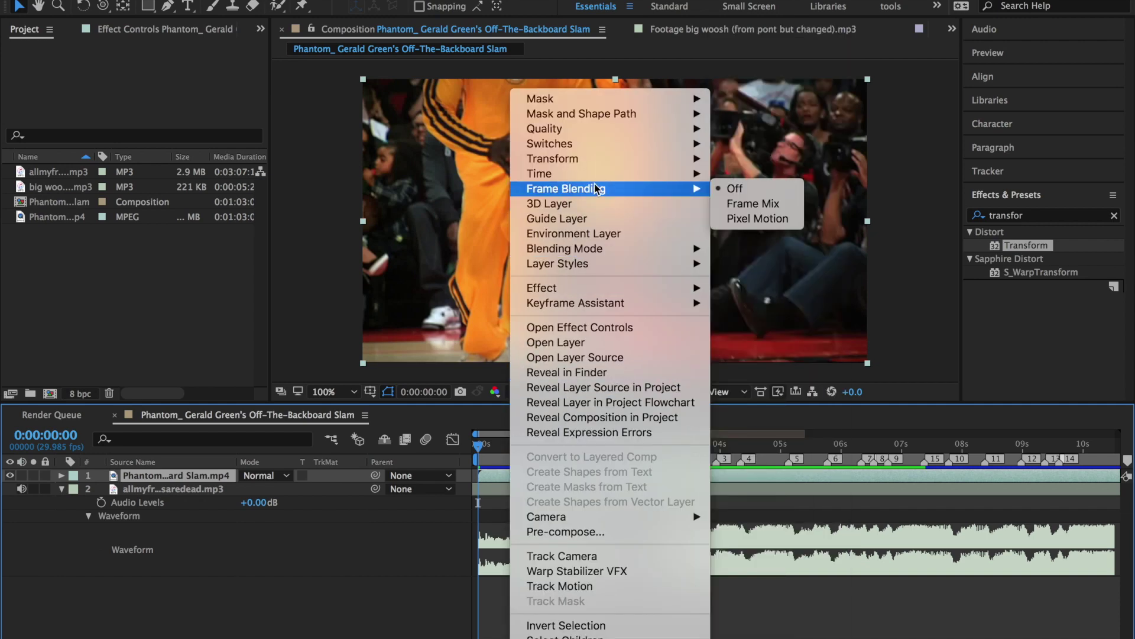
mouse_move(604, 179)
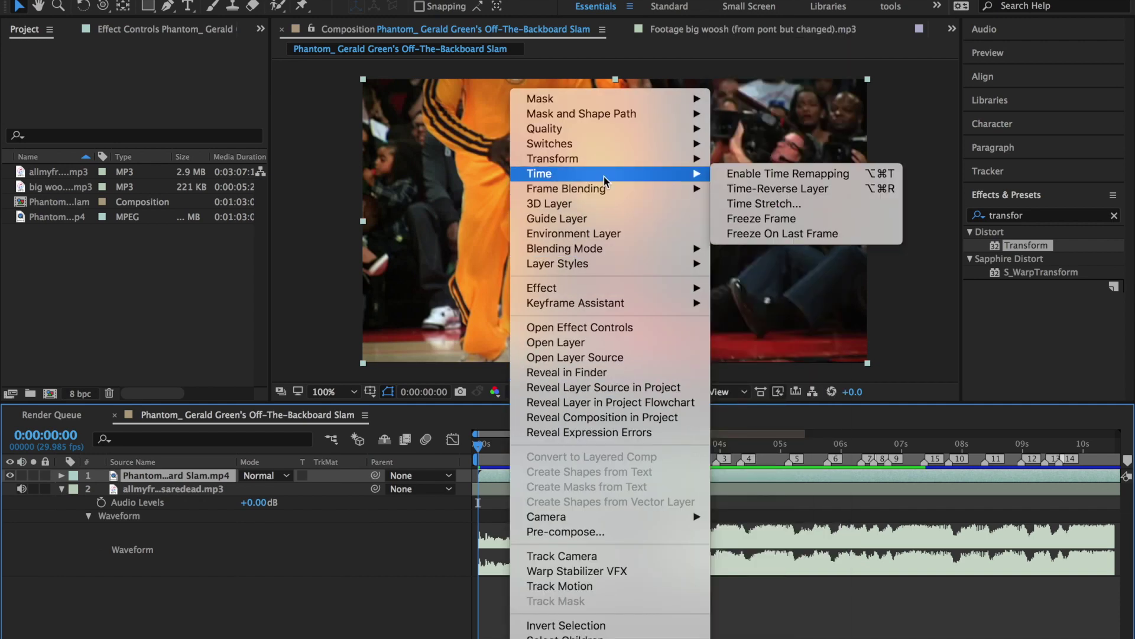
left_click(741, 172)
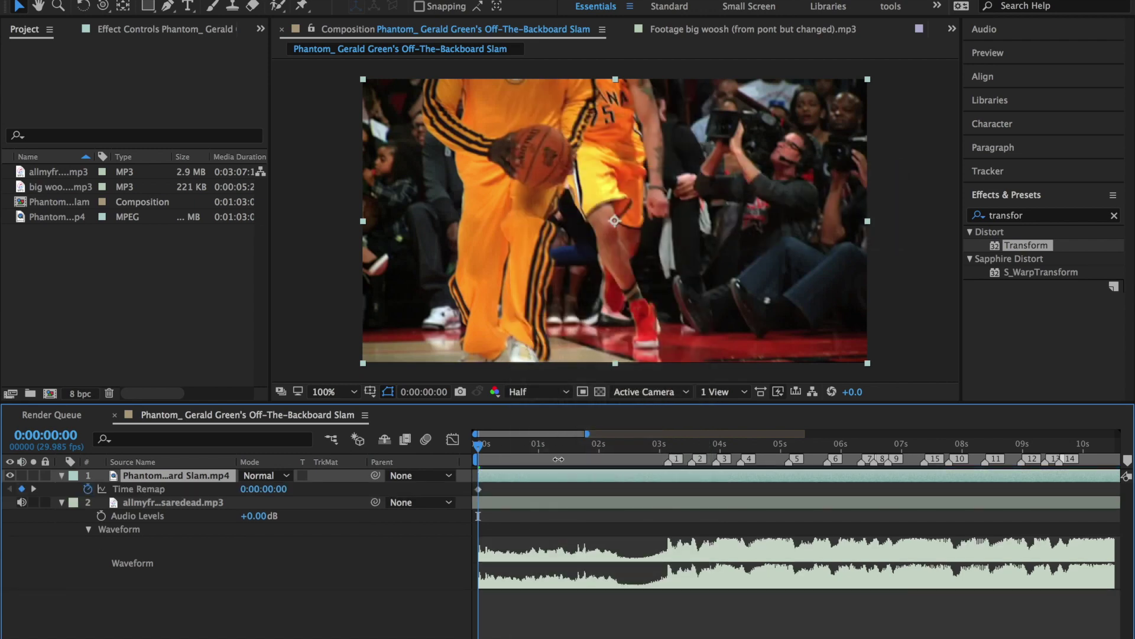
mouse_move(481, 493)
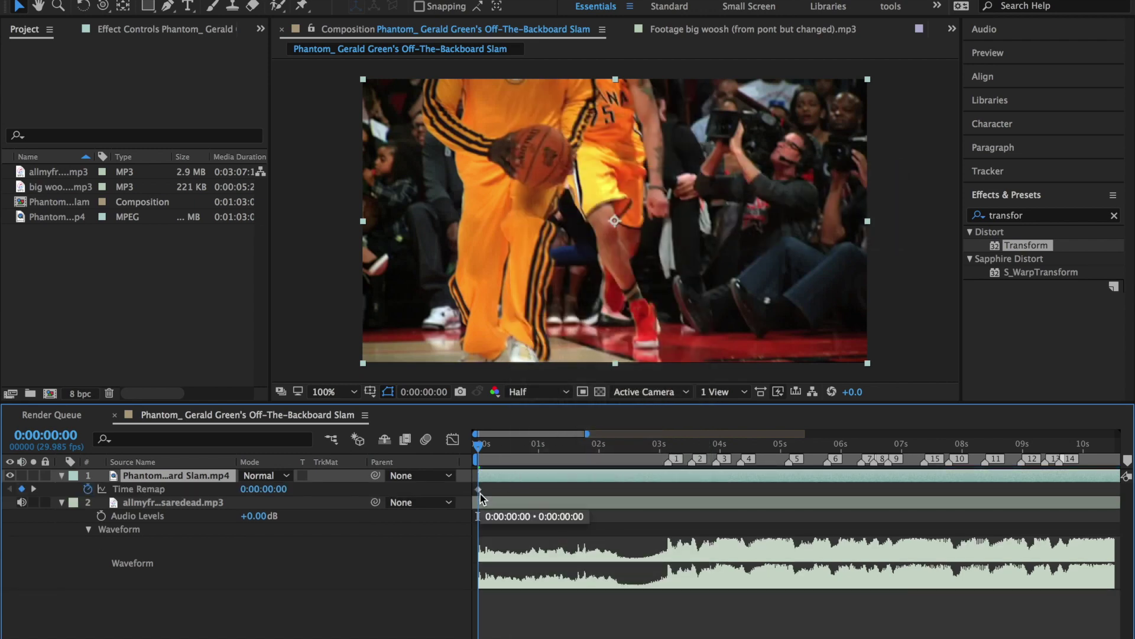
Try a new Time Remap value at the 3:04 beat, undo it, and select the first keyframe.
left_click(667, 449)
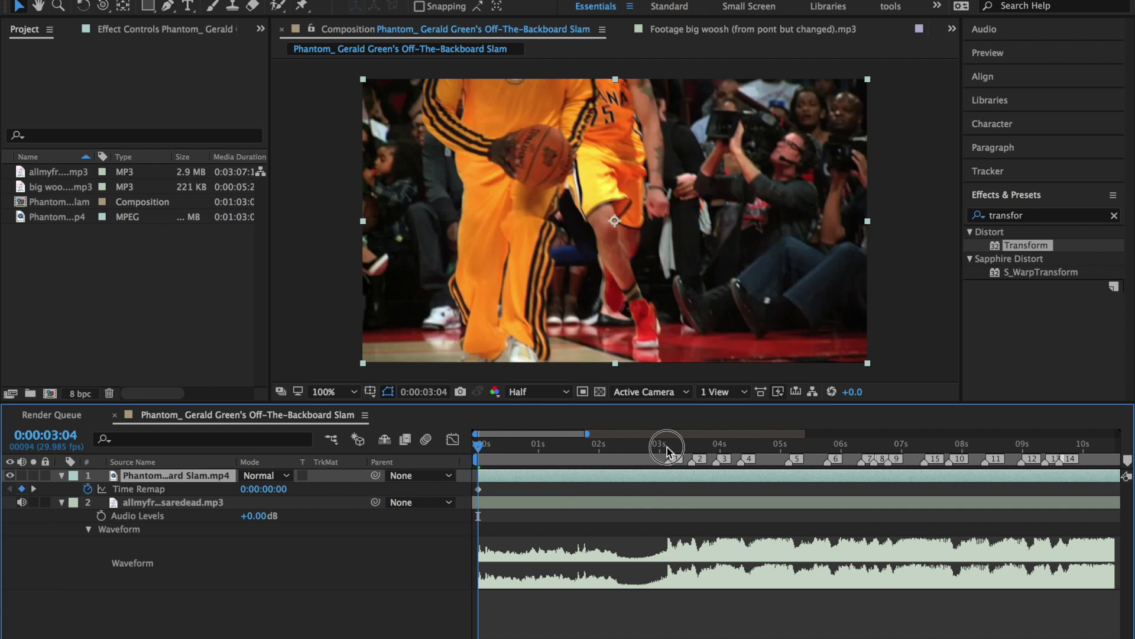
key("=")
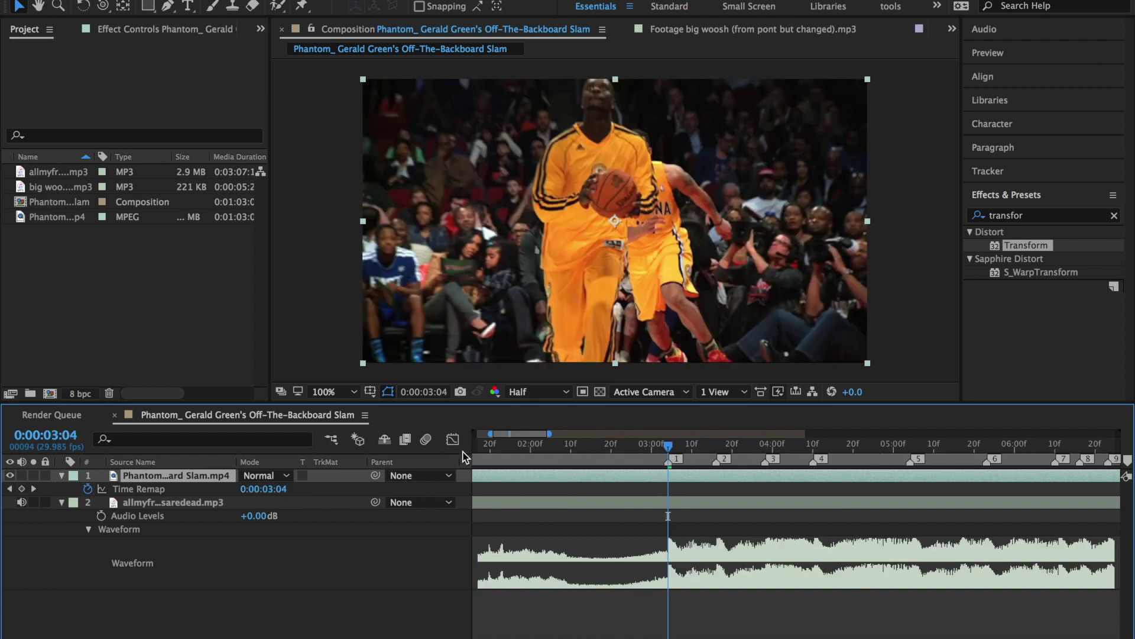
left_click_drag(269, 490, 477, 476)
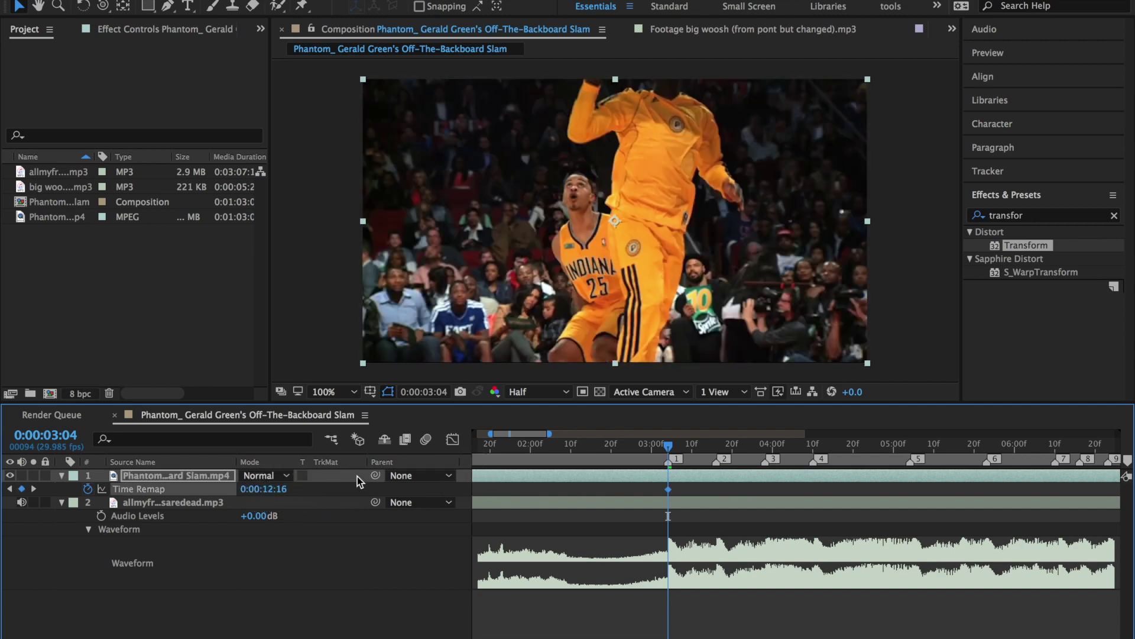
key("ctrl+z")
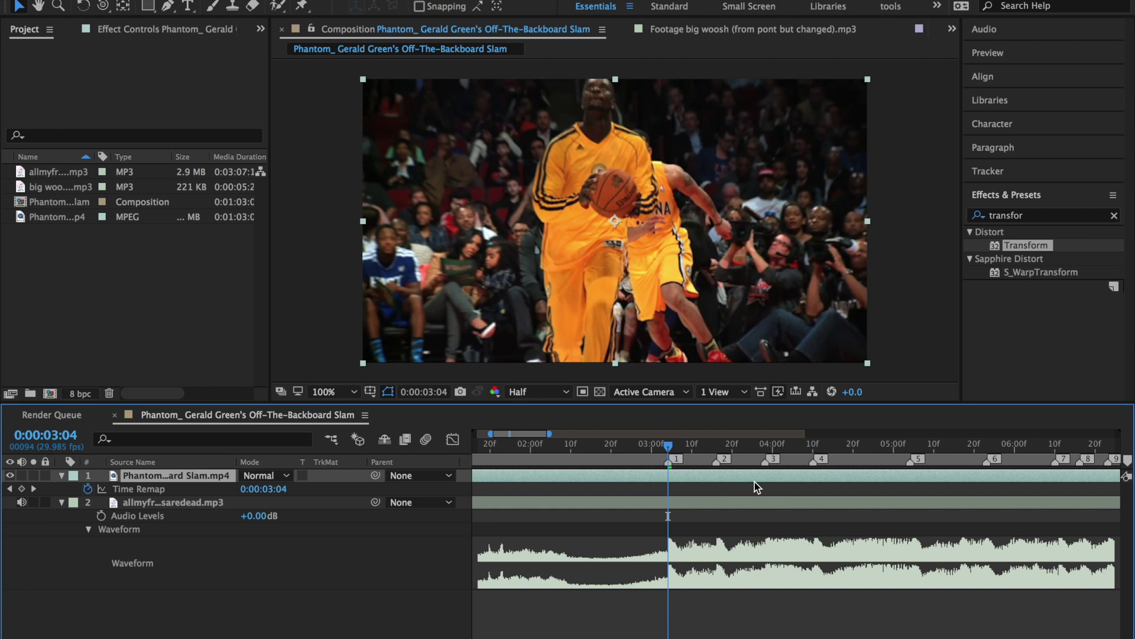
key("minus")
left_click(480, 489)
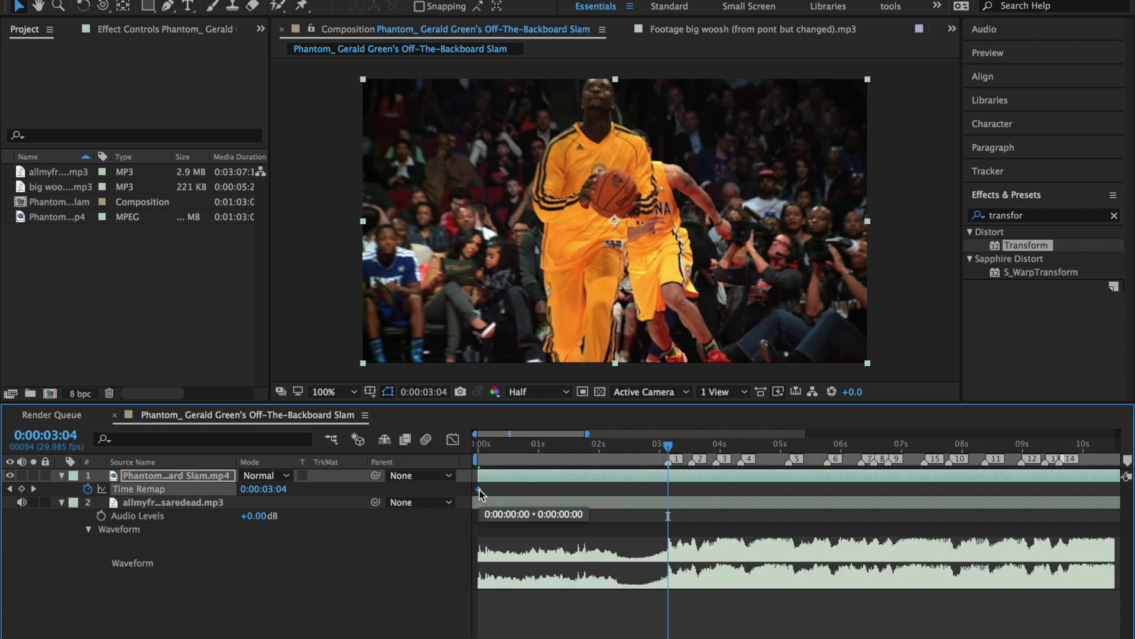
Set Time Remap to 4:07 at the first beat and add a new value at the next beat.
left_click(459, 444)
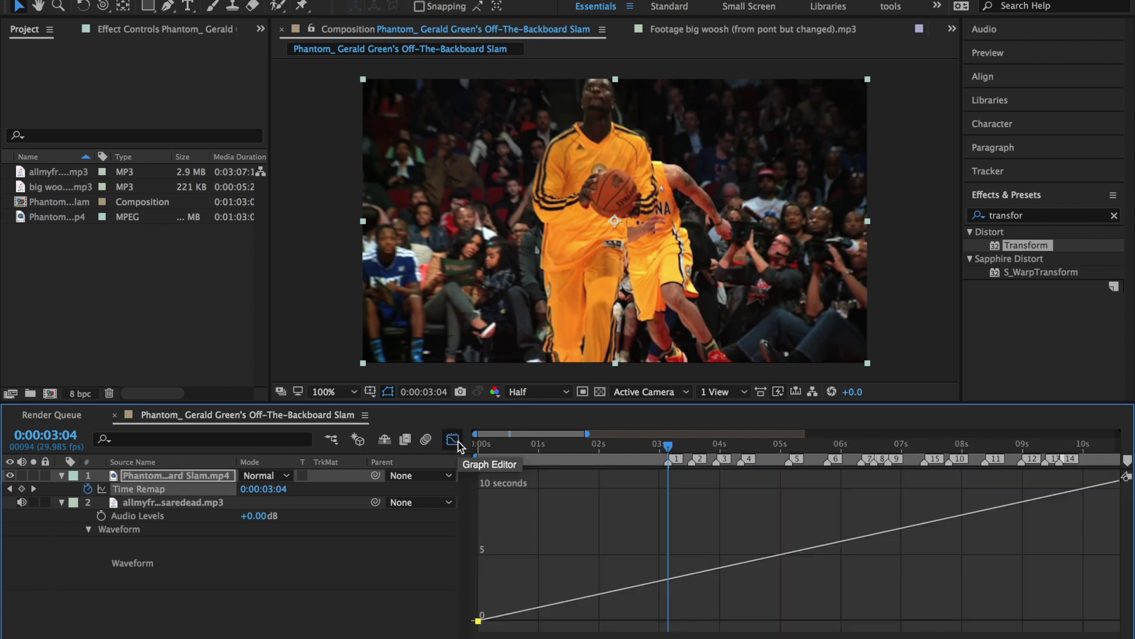
left_click_drag(279, 495, 317, 496)
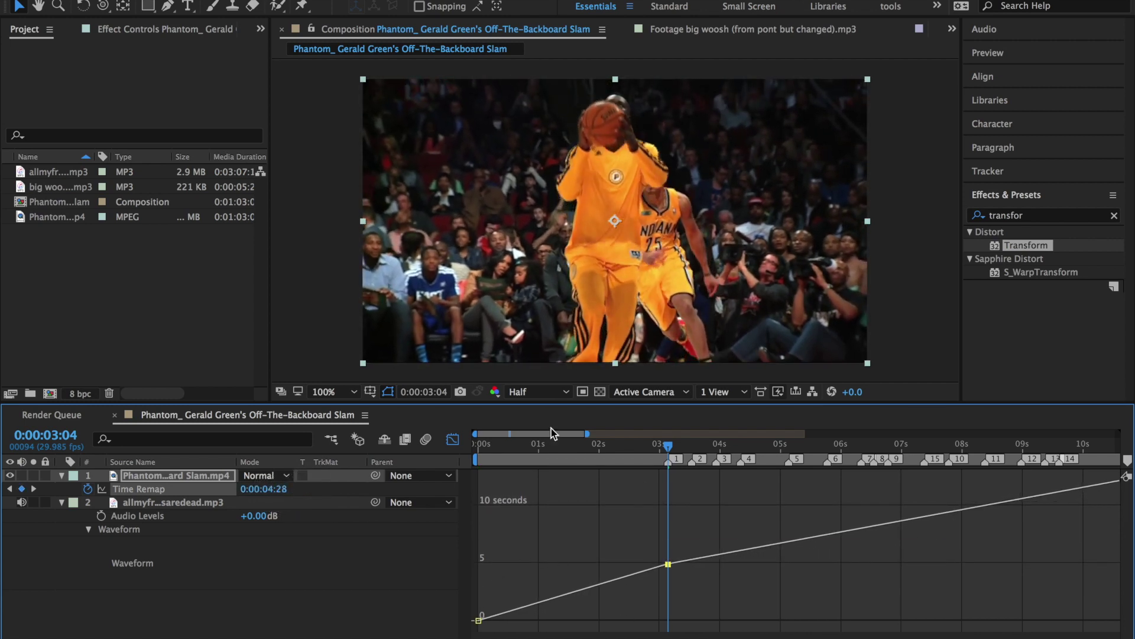
left_click(452, 445)
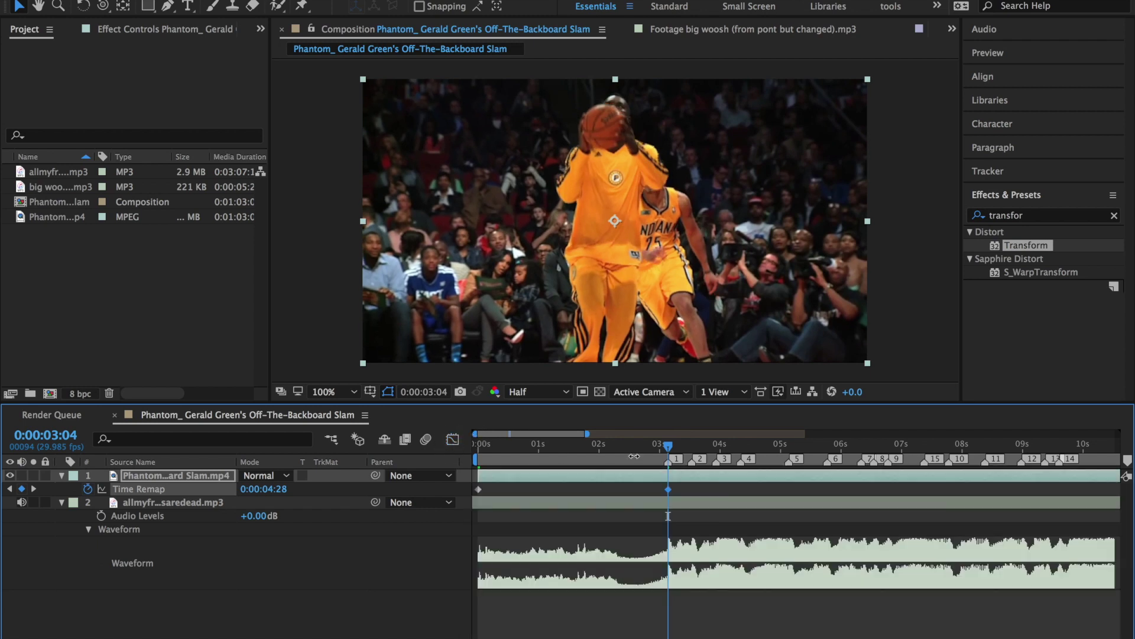
key("=")
left_click(717, 449)
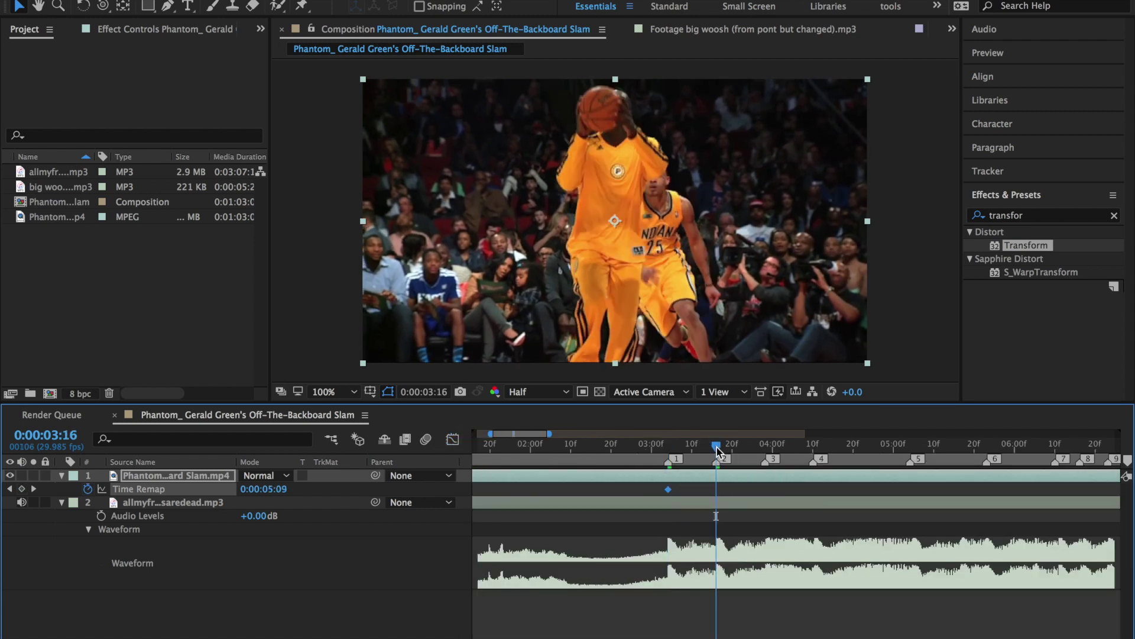
left_click_drag(277, 490, 309, 495)
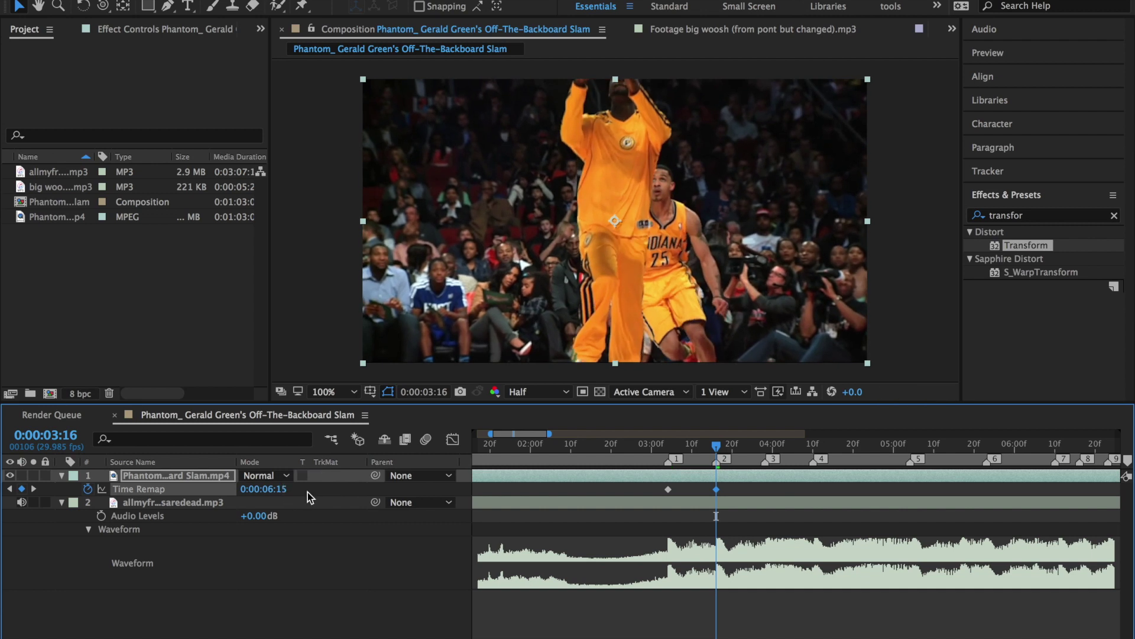
Remap beat marker 3 to 0:00:09:29 and the following beat to 0:00:12:25.
left_click(766, 447)
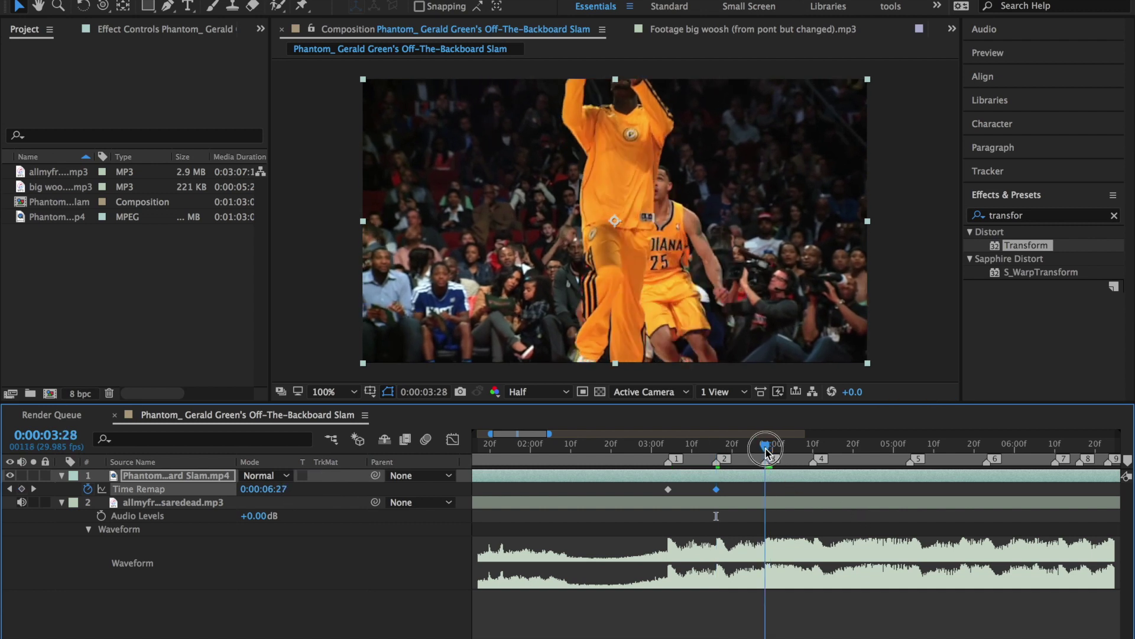
left_click(272, 492)
left_click_drag(272, 492, 346, 489)
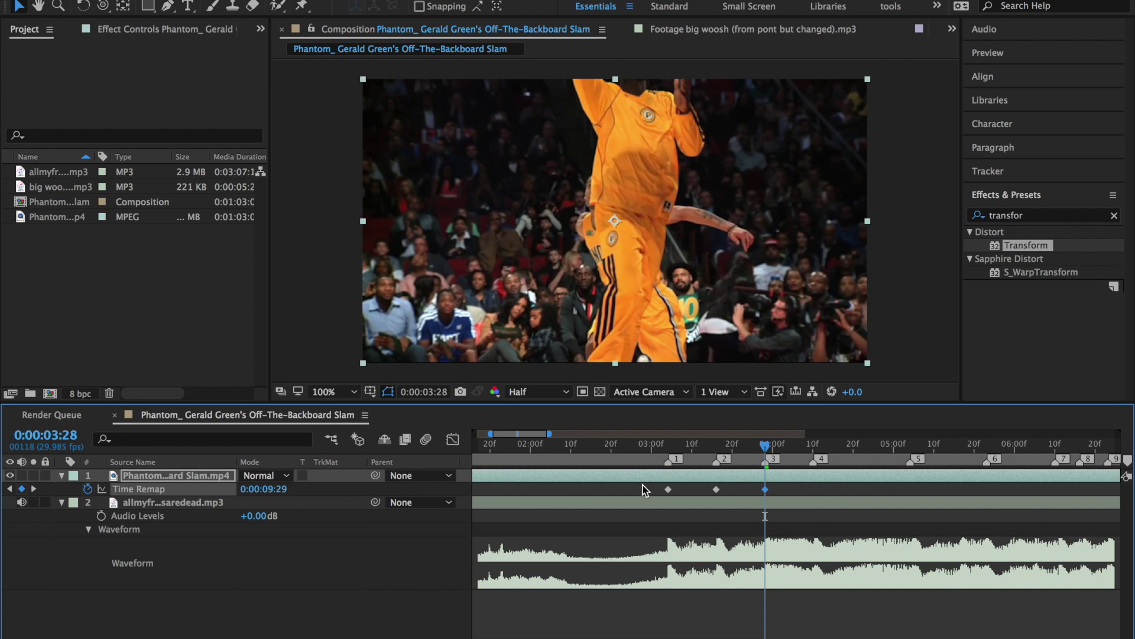
left_click(814, 447)
left_click_drag(266, 489, 331, 490)
Add Time Remap keyframes at each remaining beat marker, pushing the remap time forward.
left_click(910, 443)
key("minus")
left_click(910, 445)
left_click(951, 444)
left_click(967, 444)
left_click(984, 444)
left_click_drag(277, 491, 329, 496)
left_click(1031, 444)
left_click(1059, 444)
Split the clip layer at 8:11 and delete the leftover part.
scroll(923, 473, "right", 5)
left_click(914, 444)
key("super+shift+d")
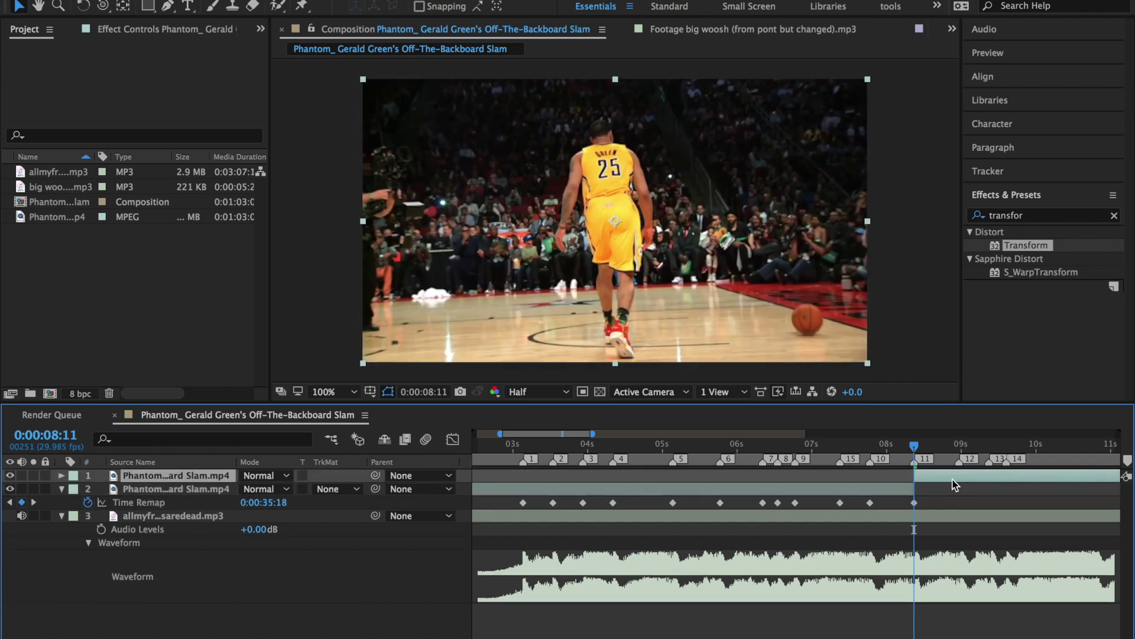
key("Delete")
key("Home")
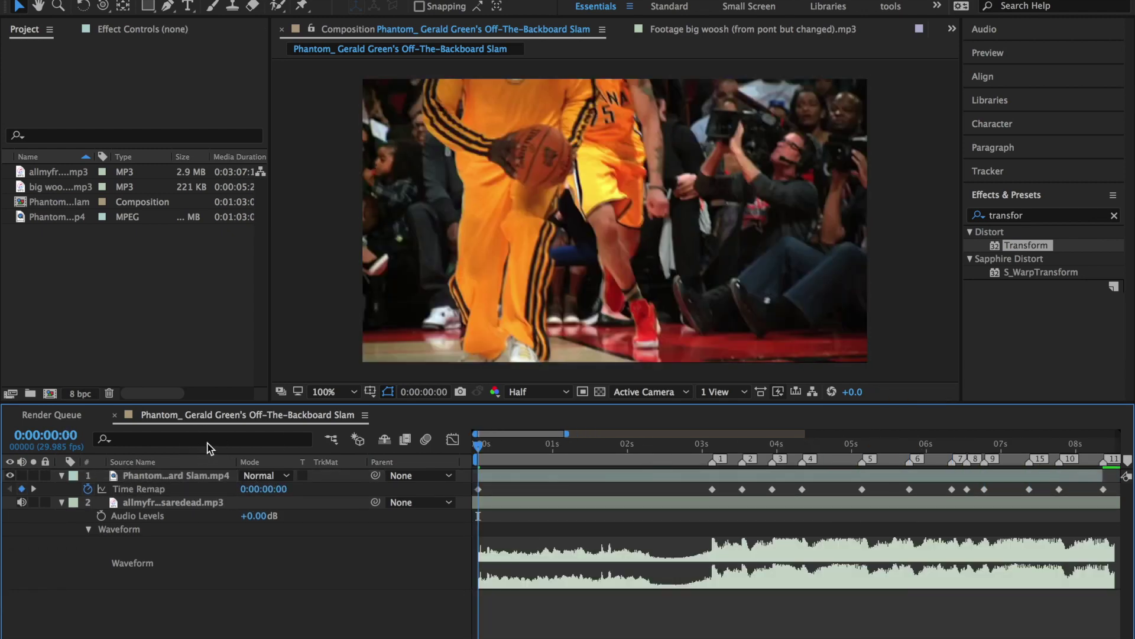
Apply Keyframe Assistant > Easy Ease to all Time Remap keyframes.
key("minus")
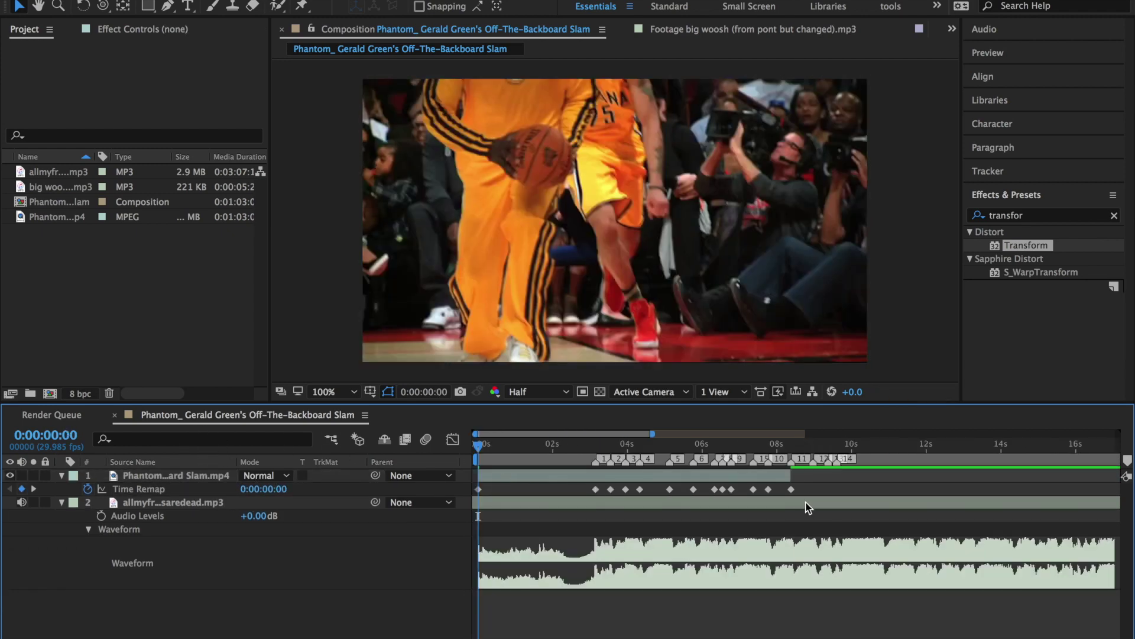
left_click_drag(820, 478, 467, 499)
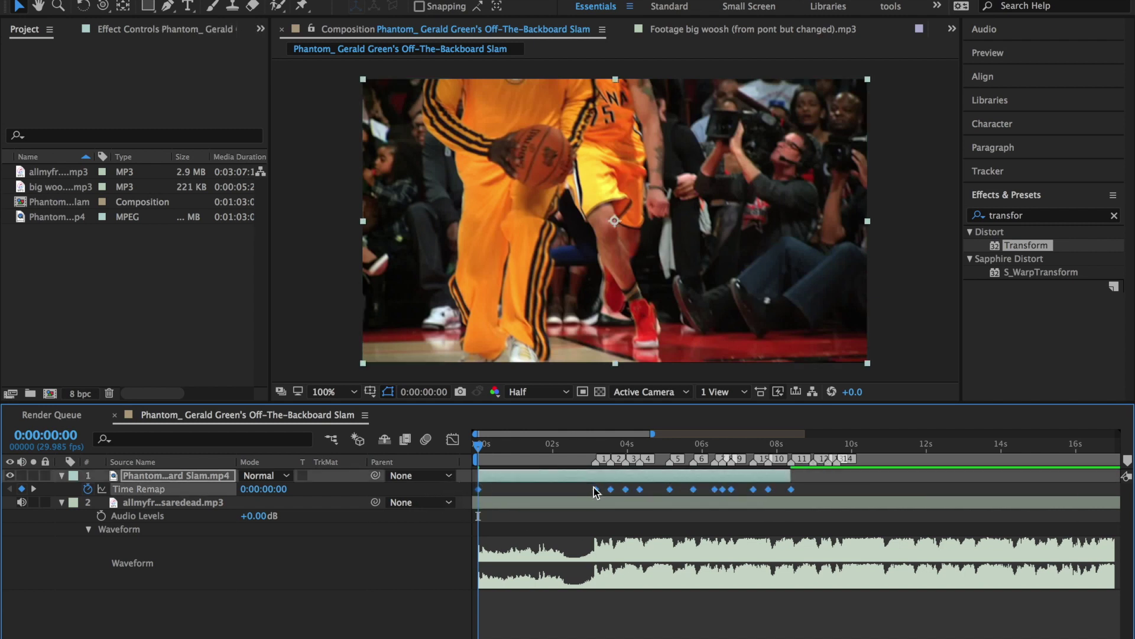
mouse_move(594, 488)
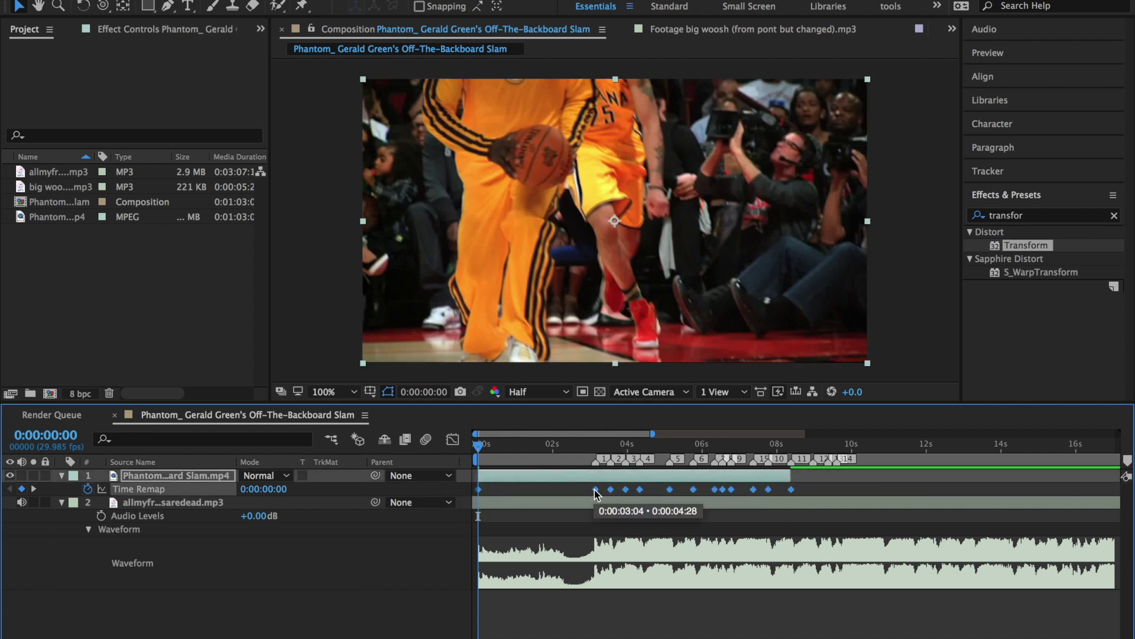
right_click(594, 490)
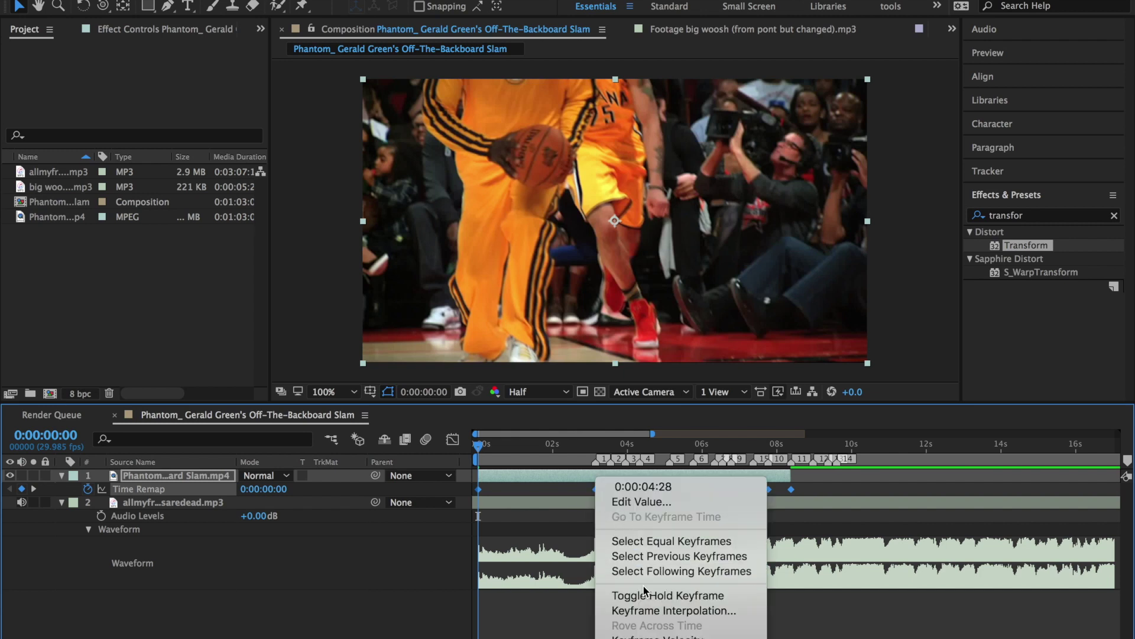
mouse_move(651, 638)
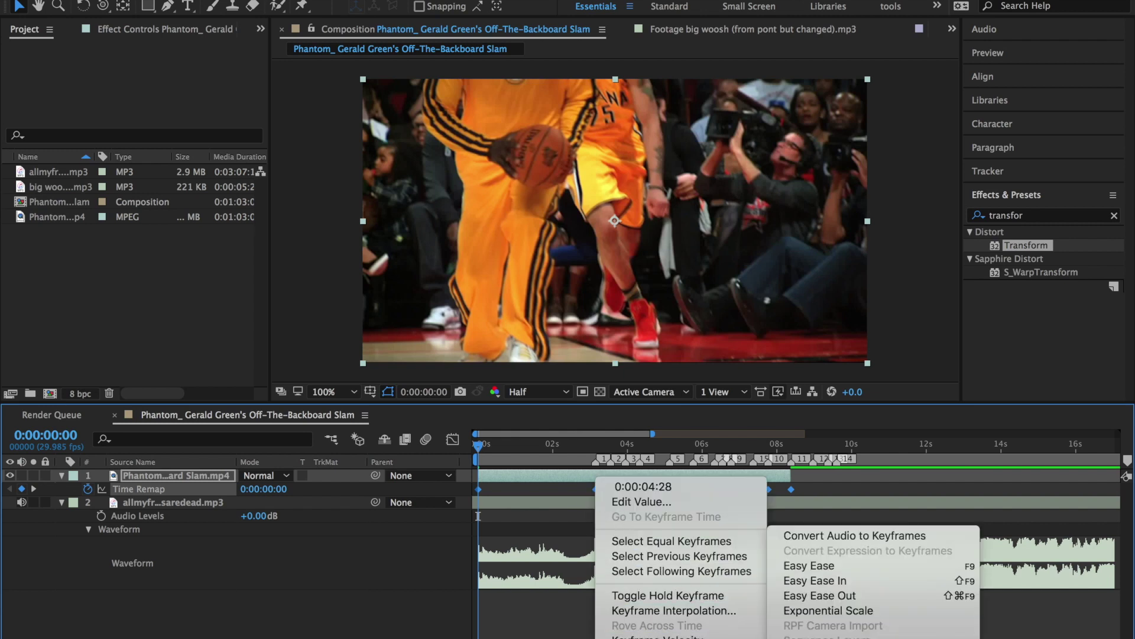
left_click(850, 569)
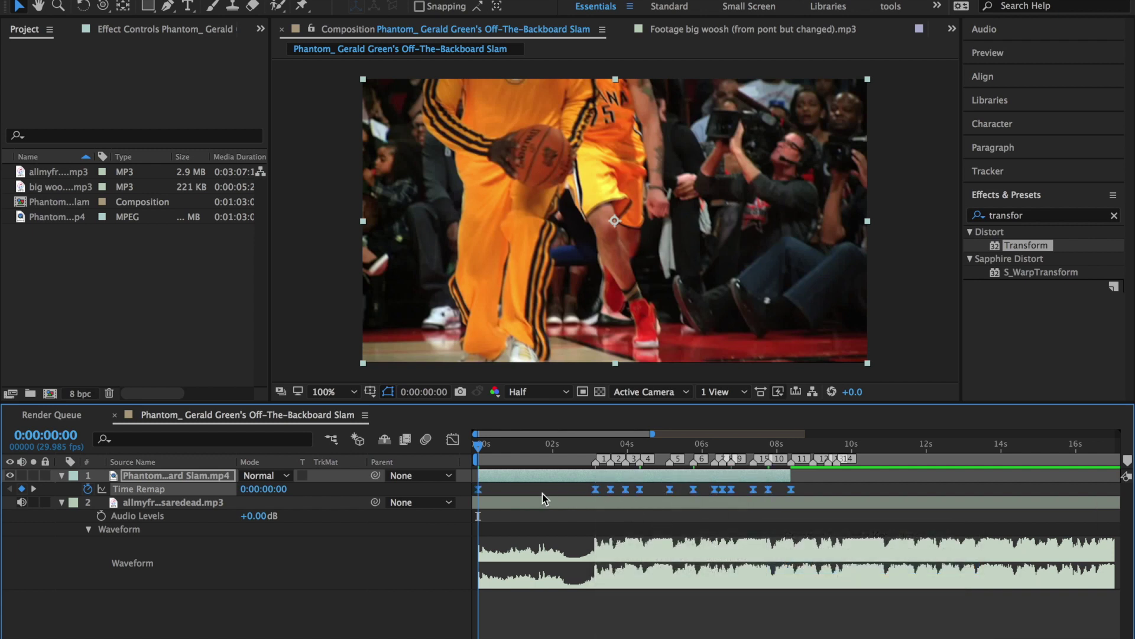
Deselect the keyframes and display the Time Remap value graph.
key("=")
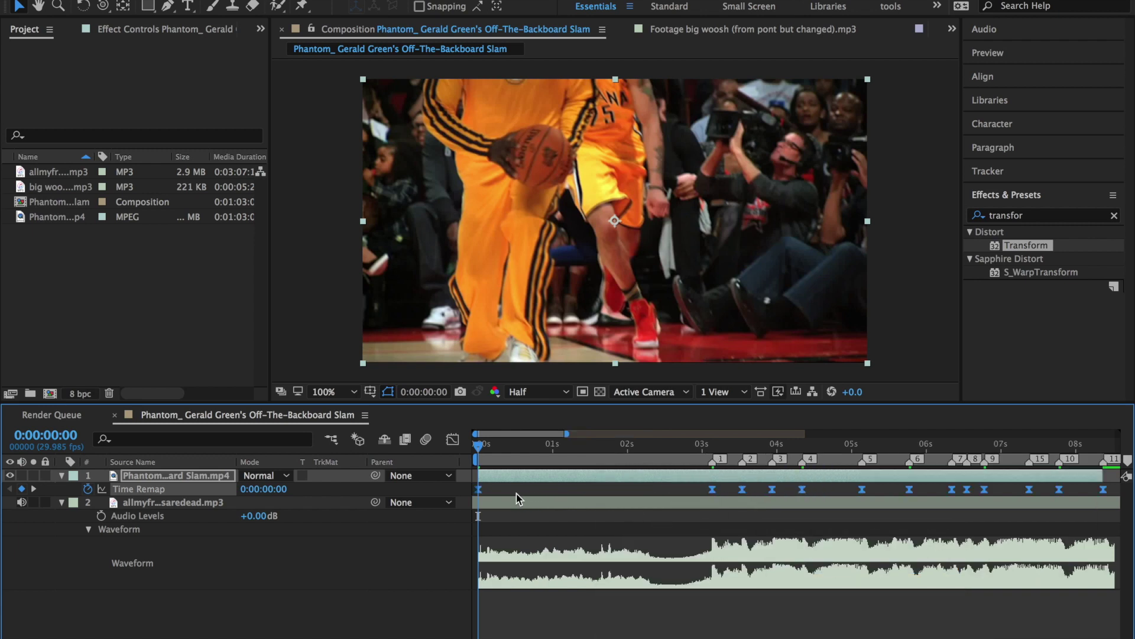
left_click(486, 495)
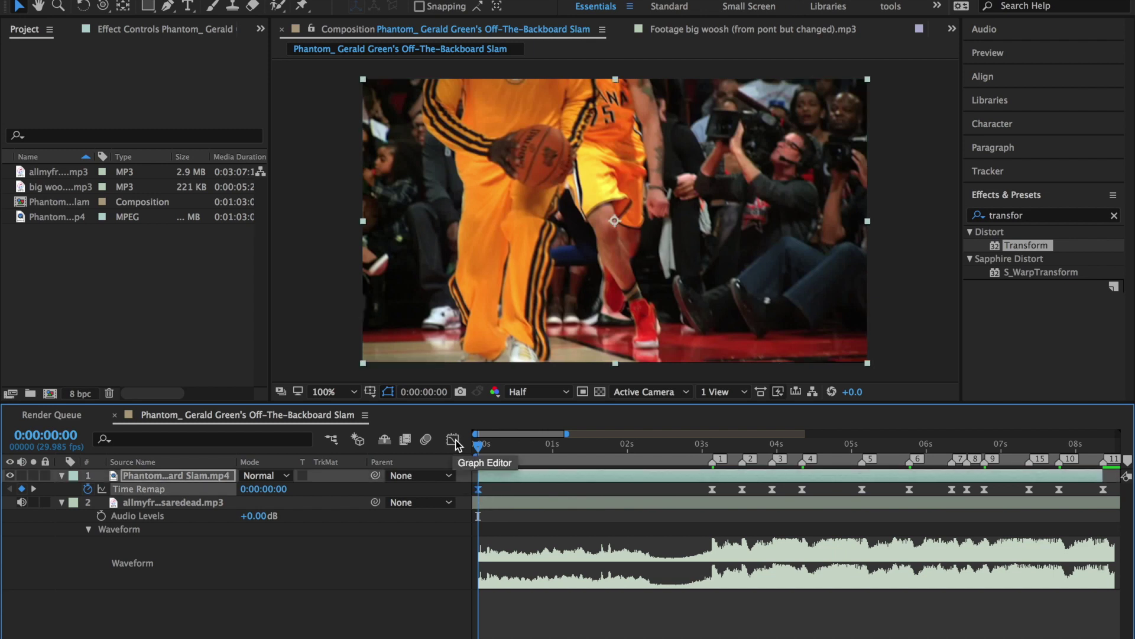
left_click(453, 440)
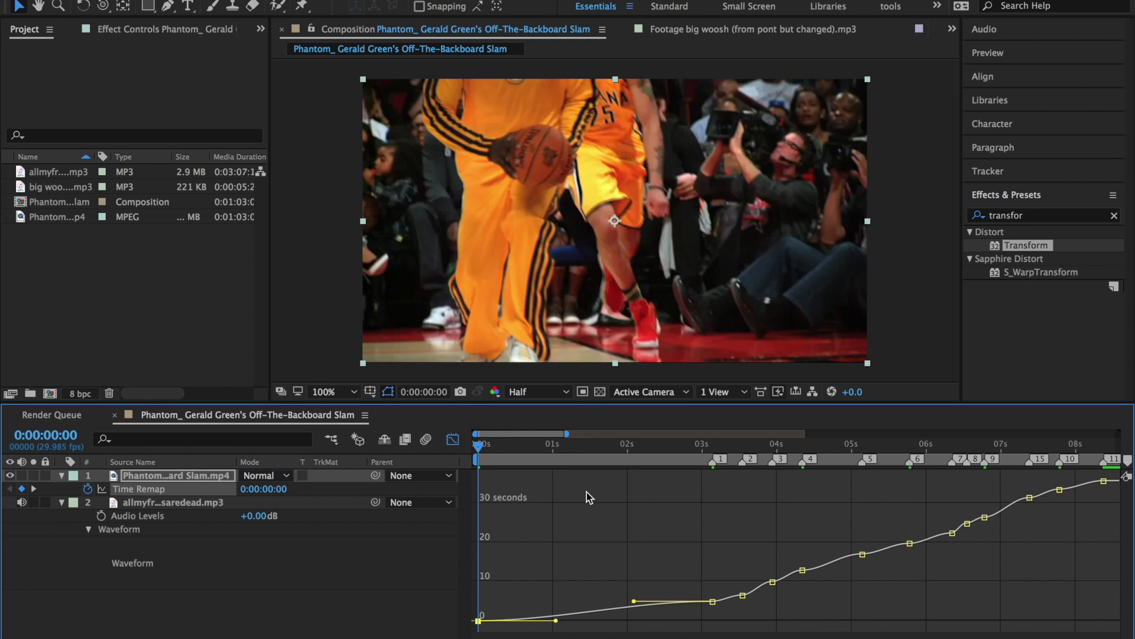
Drag the first keyframe's Bezier handle to reshape the start of the remap curve.
key("equal")
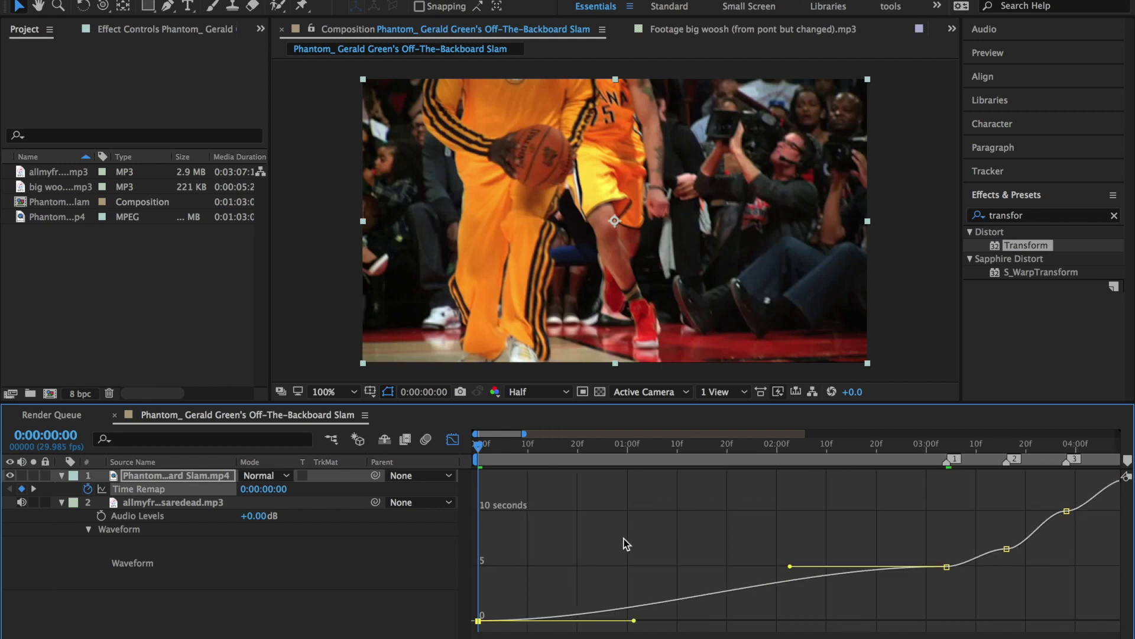
left_click_drag(633, 624, 552, 580)
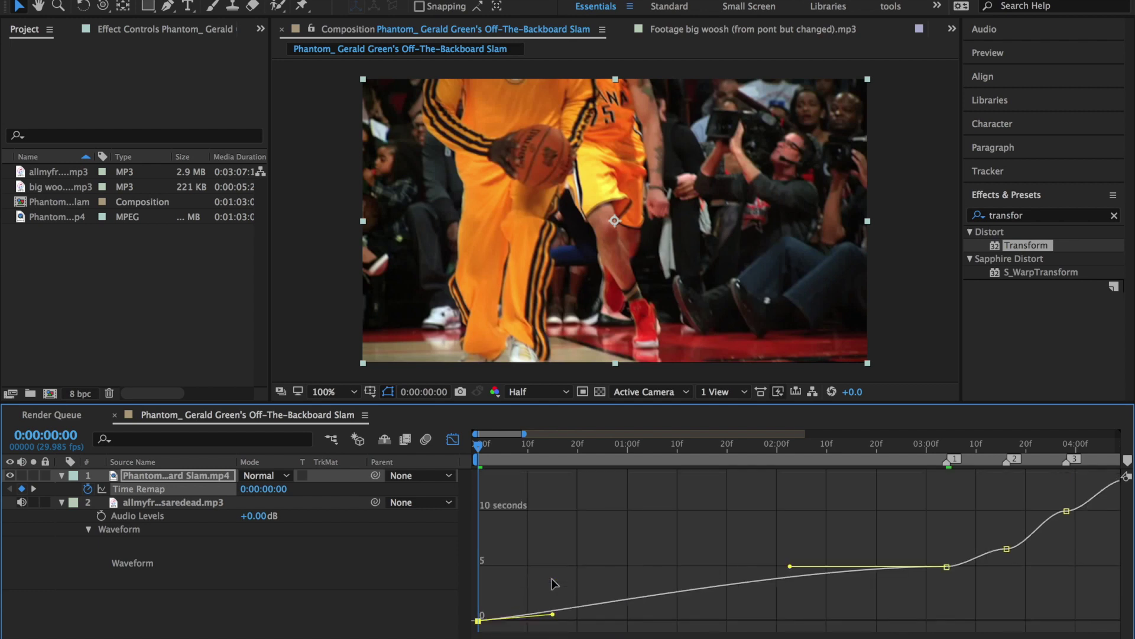
key("minus")
left_click(523, 593)
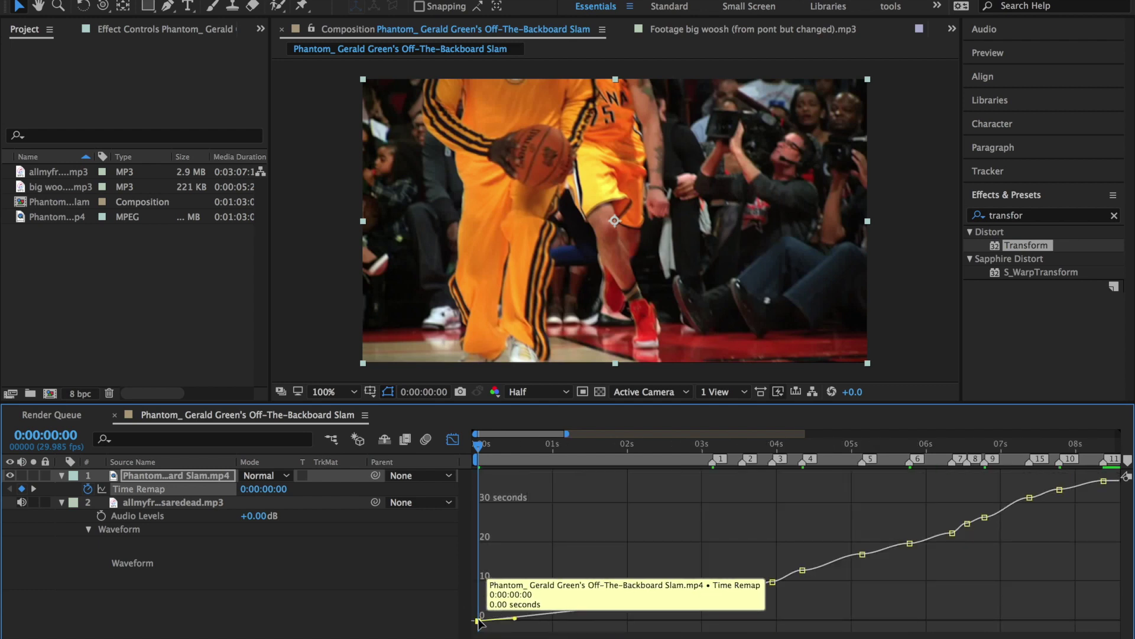
Steepen the ease out of the first keyframe and pull the first-beat keyframe's handle straight down.
key("equal")
left_click(547, 615)
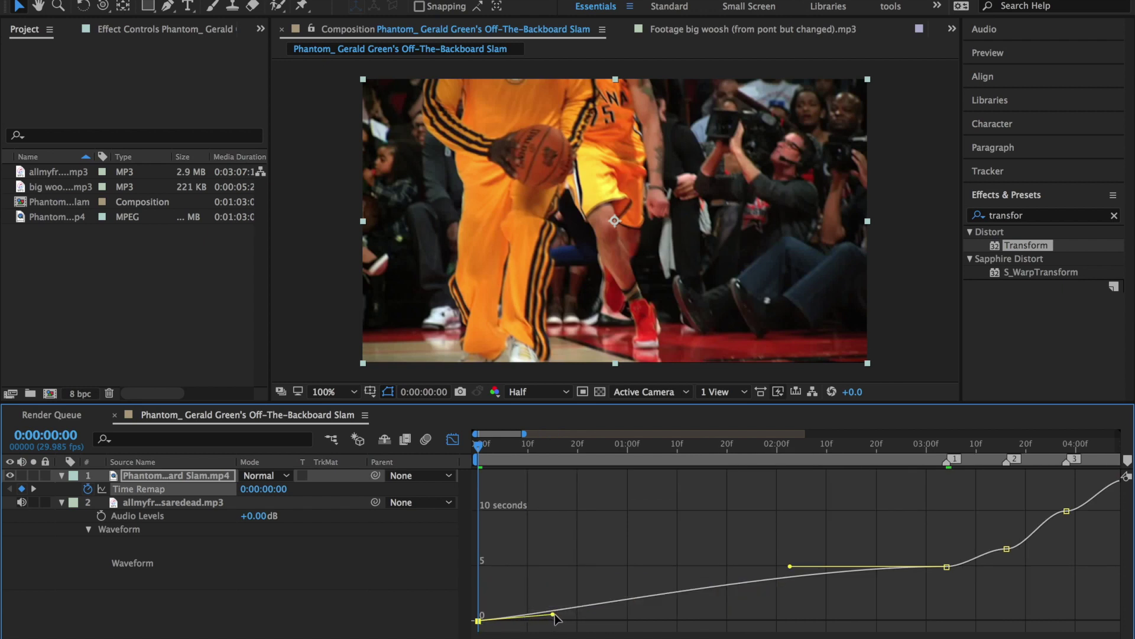
left_click_drag(555, 618, 407, 582)
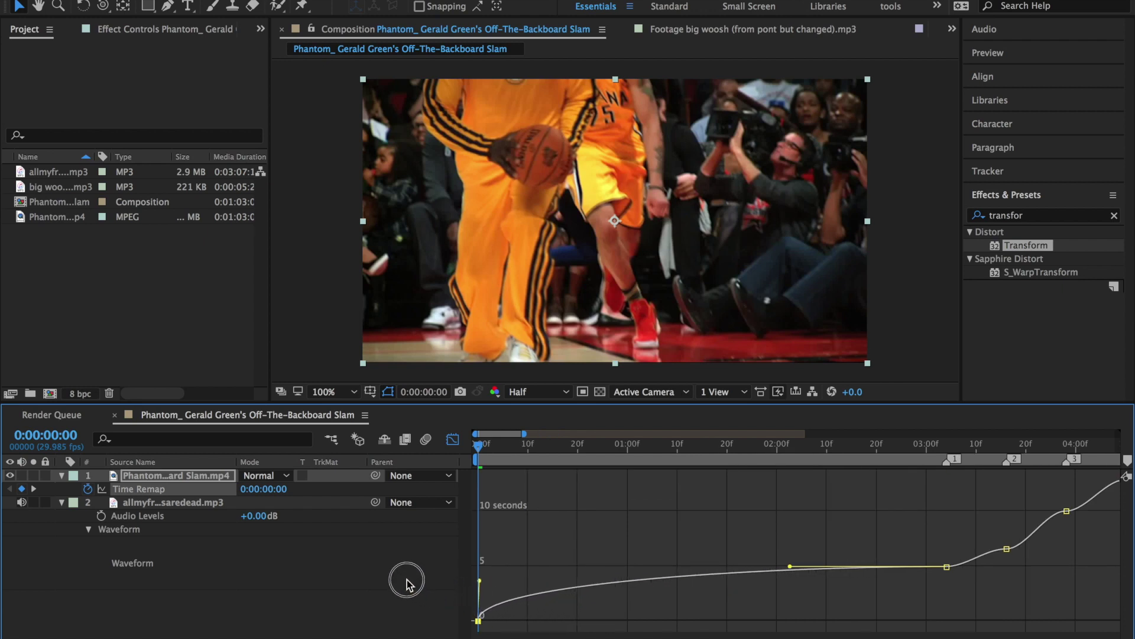
left_click_drag(790, 566, 1012, 610)
scroll(1013, 545, "right", 5)
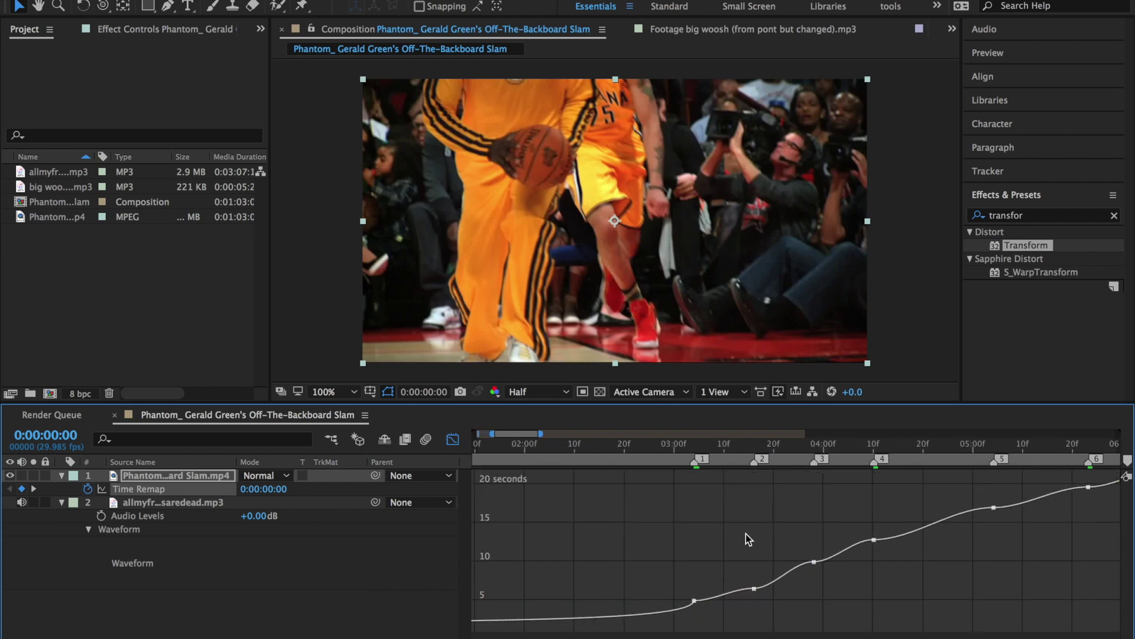
left_click(729, 453)
Steepen the handles around the first beat keyframe and preview playback from 03:06.
scroll(729, 451, "up", 3)
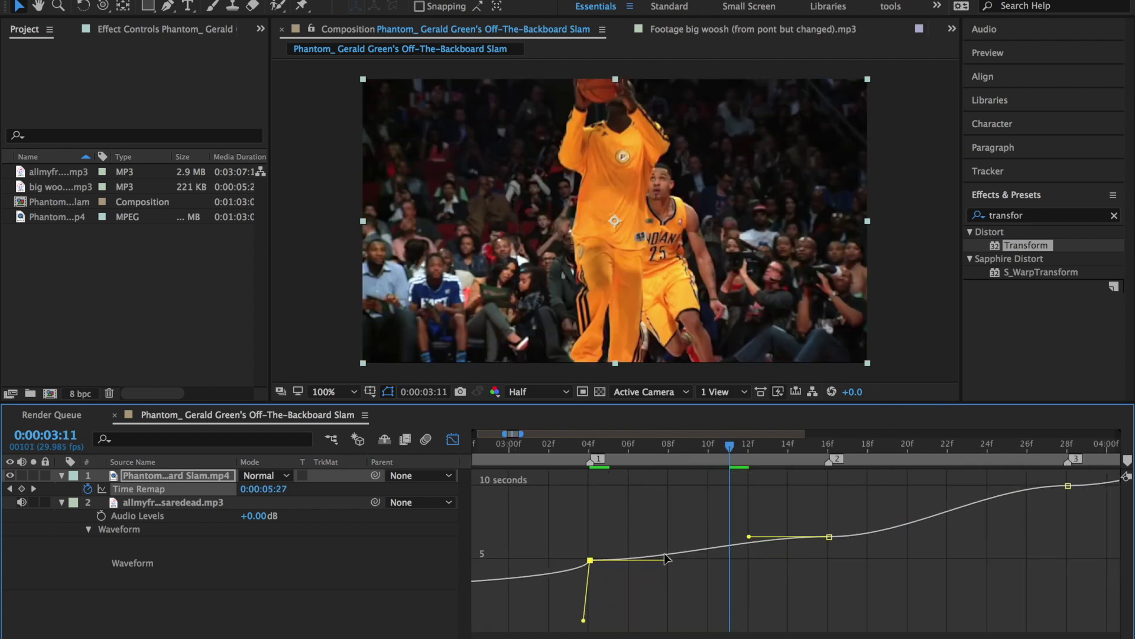
left_click_drag(667, 559, 558, 546)
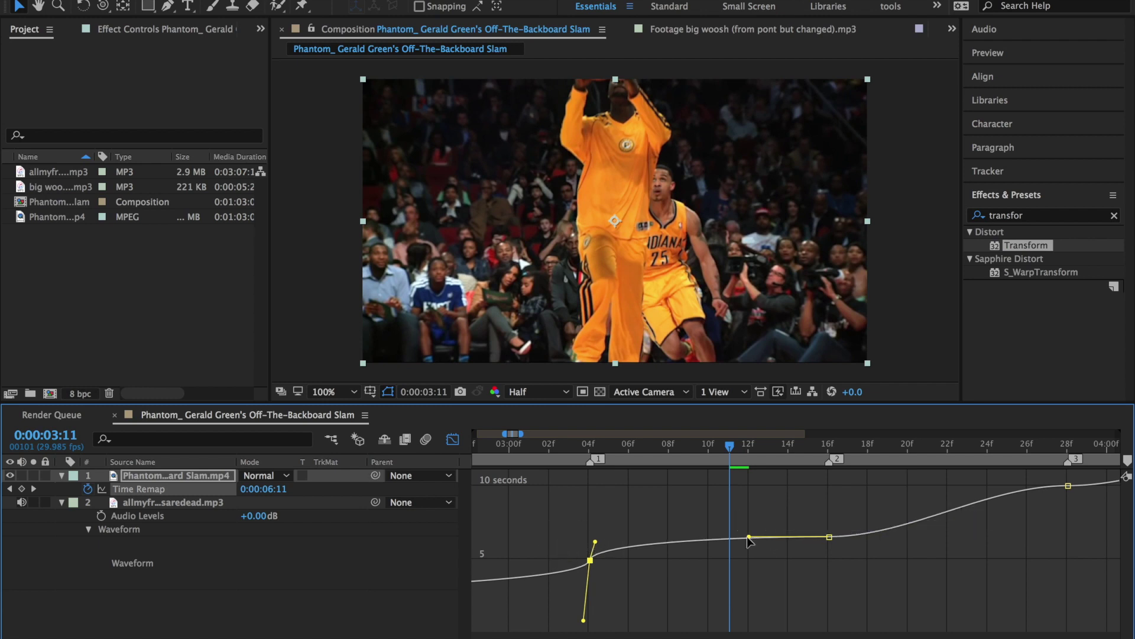
left_click_drag(750, 537, 924, 636)
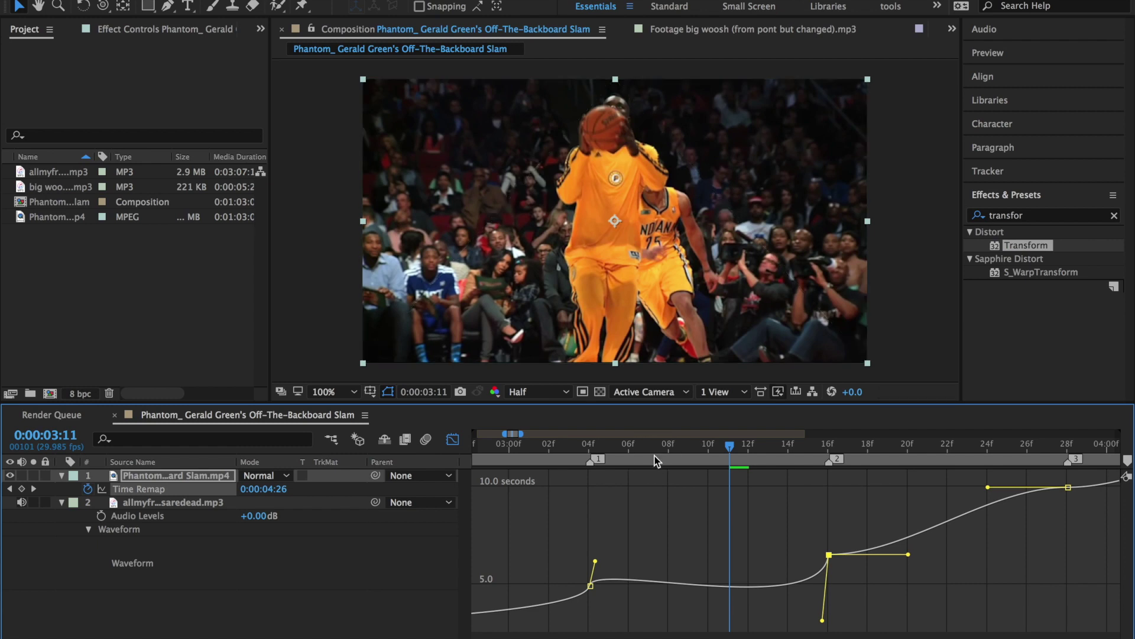
left_click(637, 442)
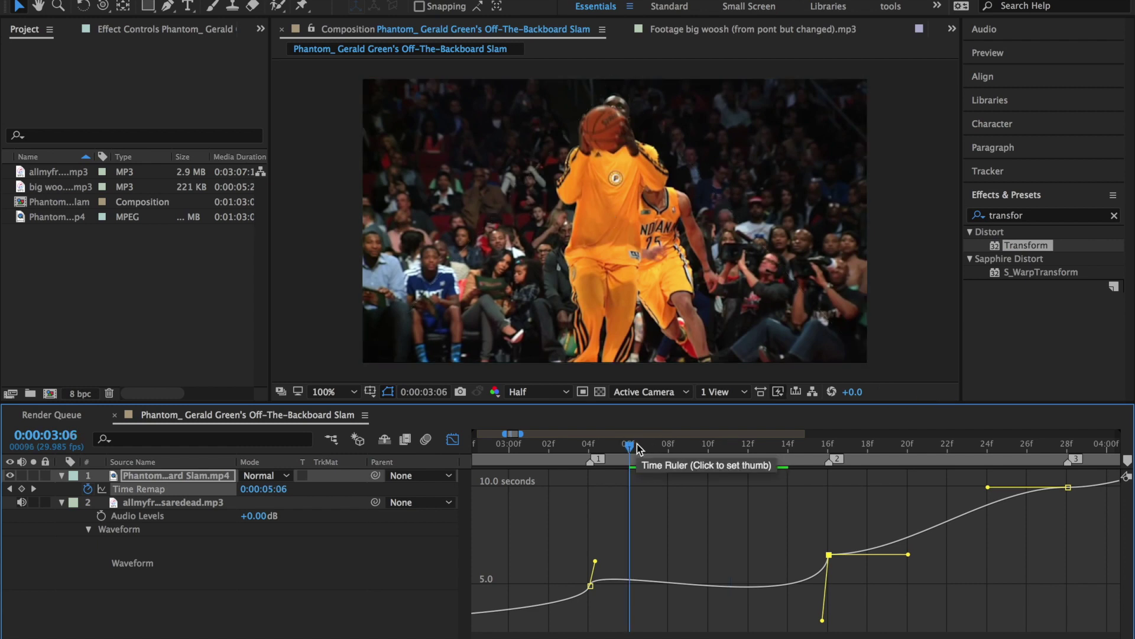
key("space")
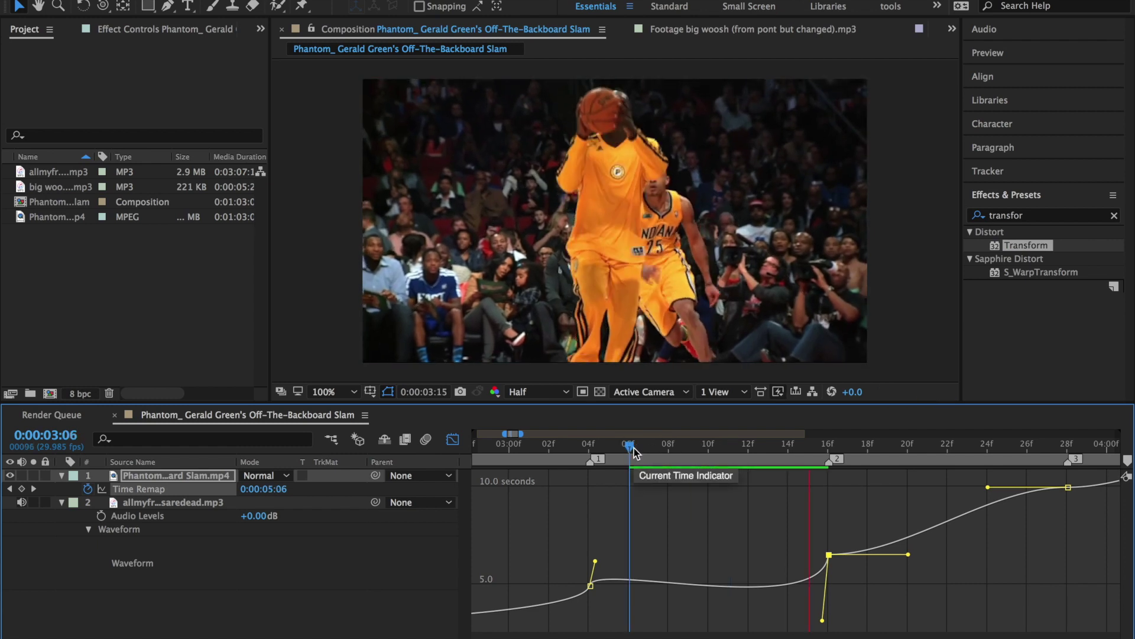
Steepen the curve into and out of keyframe 3 and ease sharply into keyframe 4.
left_click_drag(634, 448, 840, 451)
left_click_drag(824, 610, 867, 588)
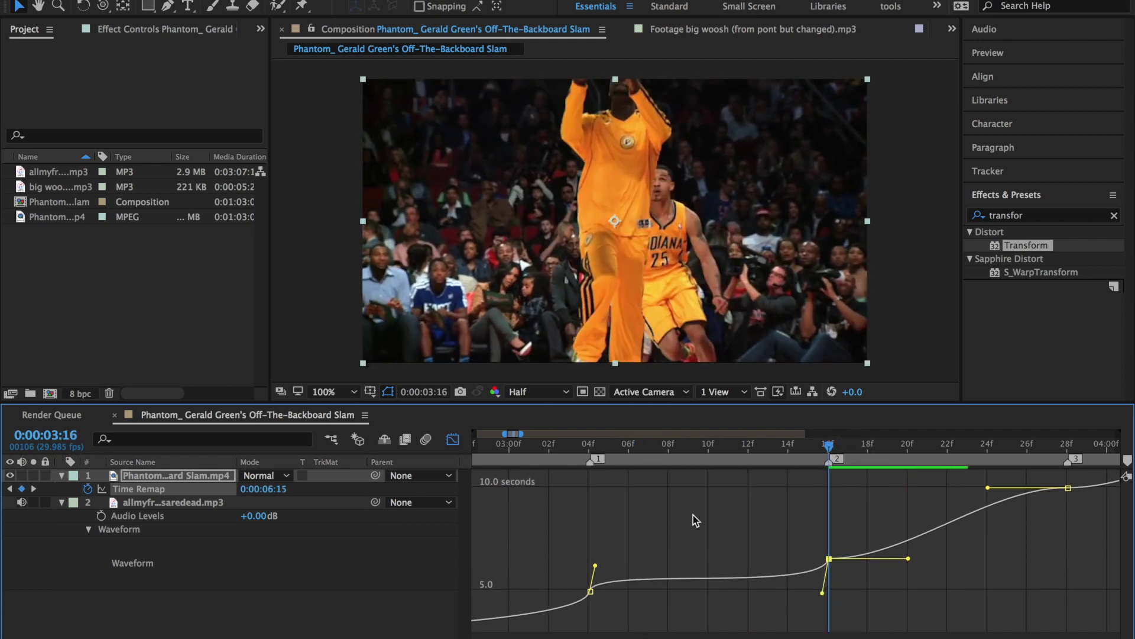
left_click_drag(909, 559, 757, 494)
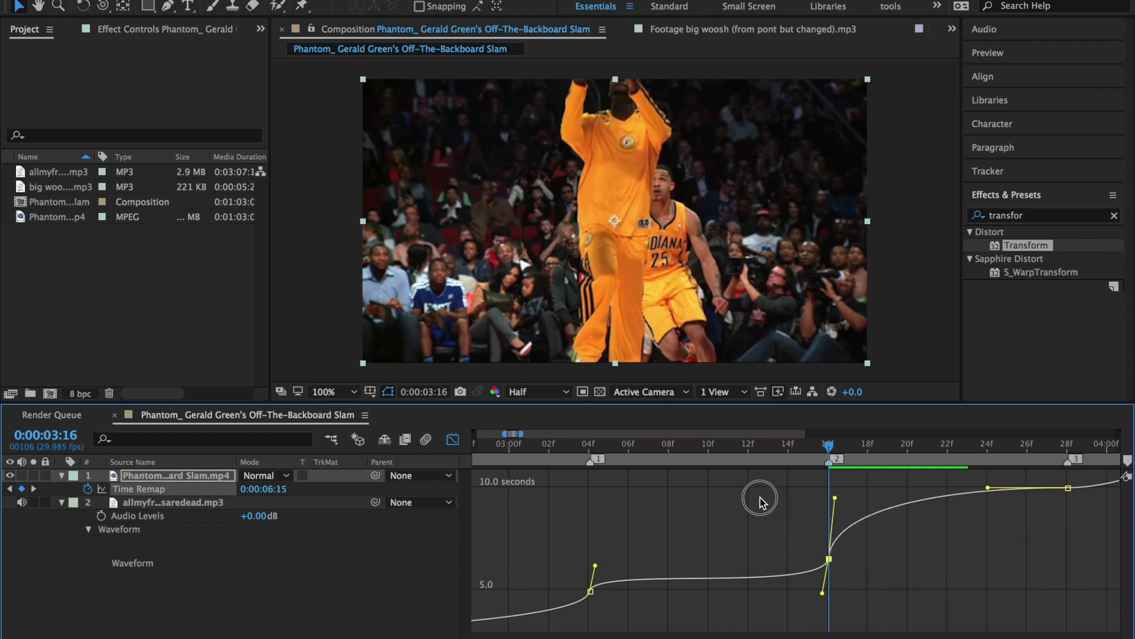
left_click_drag(989, 491, 985, 465)
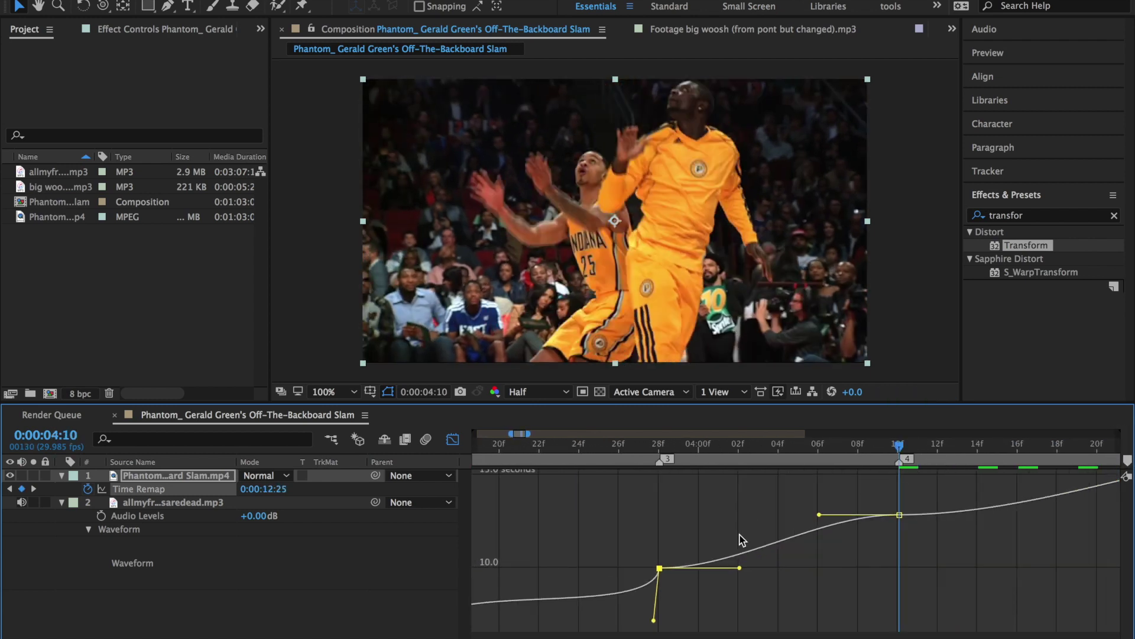
left_click_drag(740, 568, 612, 537)
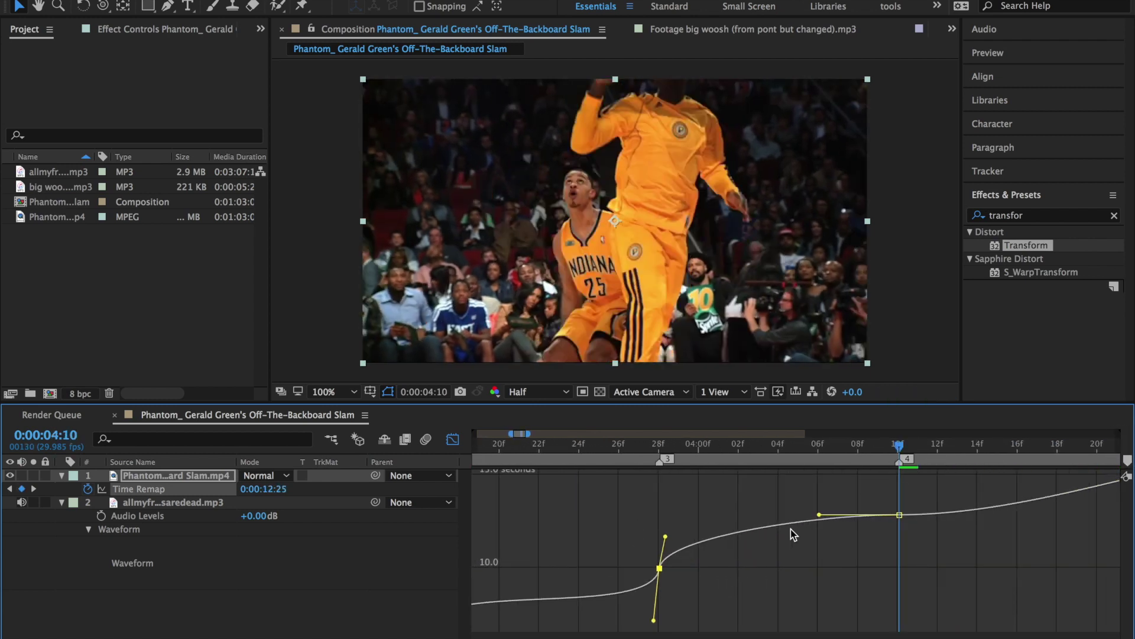
left_click_drag(819, 516, 908, 534)
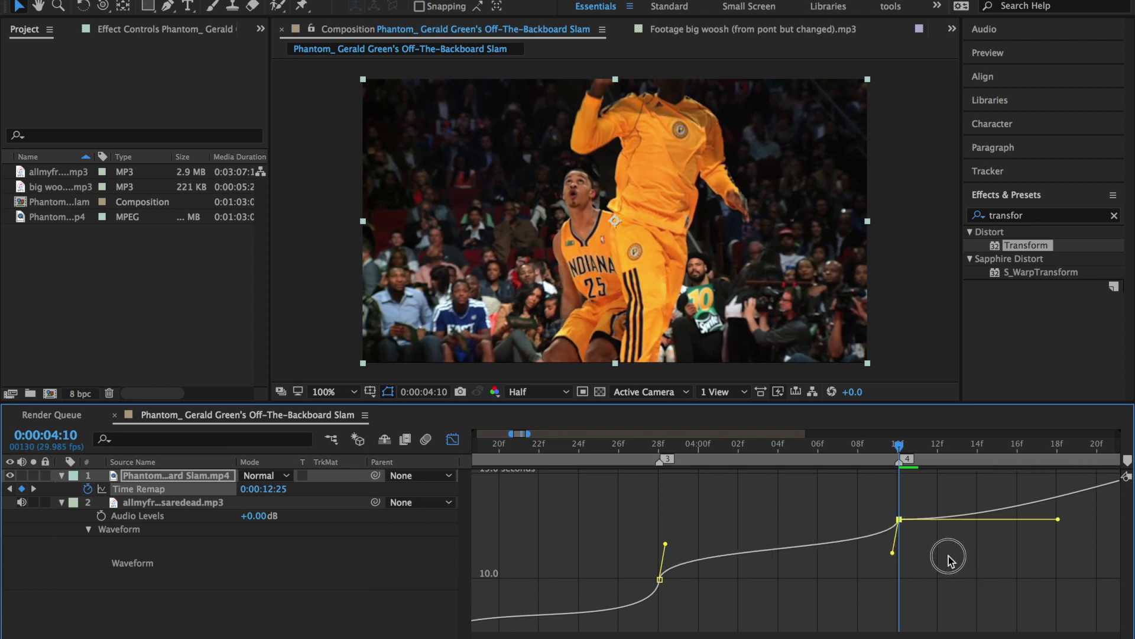
Steepen the curve leaving keyframe 4 and select keyframe 5.
key("minus")
mouse_move(978, 523)
left_mouse_down()
mouse_move(871, 499)
mouse_move(976, 532)
left_mouse_up()
scroll(989, 501, "right", 1)
scroll(988, 502, "right", 4)
left_click(679, 532)
Steepen the Bezier handles at keyframes 5 and 6.
left_click_drag(1044, 505, 983, 482)
scroll(1000, 520, "right", 6)
left_click_drag(919, 513, 977, 527)
left_click(1051, 537)
key("minus")
Steepen the incoming and outgoing handles of the following keyframes through keyframe 11.
left_click_drag(700, 583, 755, 581)
left_click_drag(849, 541, 822, 515)
left_click_drag(883, 509, 913, 503)
left_click(1061, 481)
left_click_drag(1033, 480, 1059, 493)
Check the whole remap curve zoomed out, then set the current time to 0:00:03:09.
key("minus")
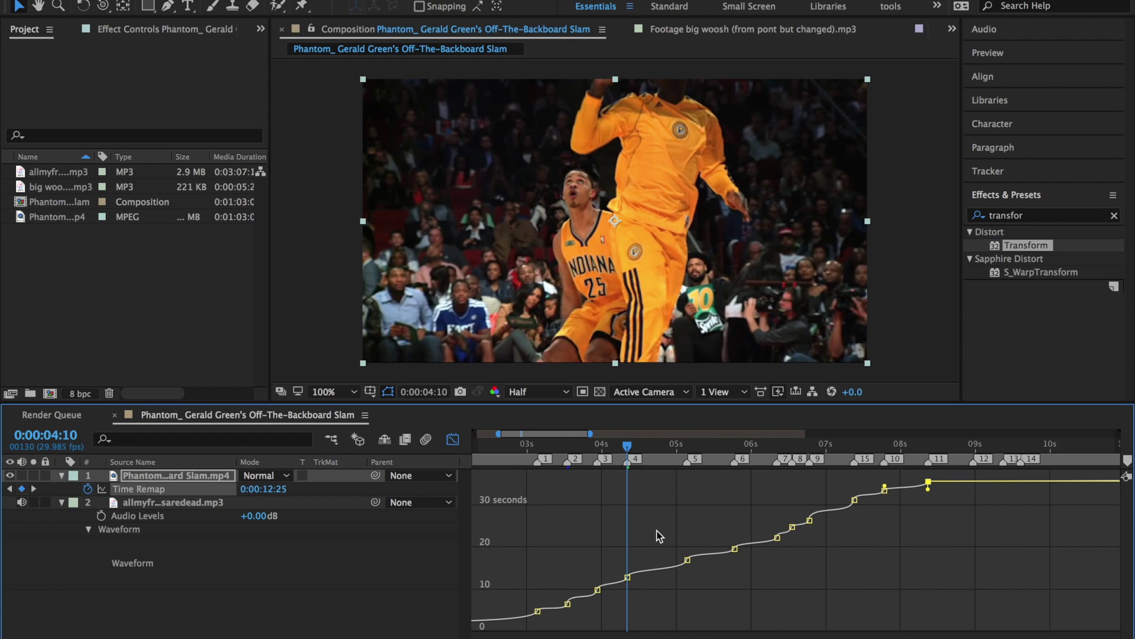
mouse_move(632, 578)
key("equal")
scroll(631, 579, "left", 6)
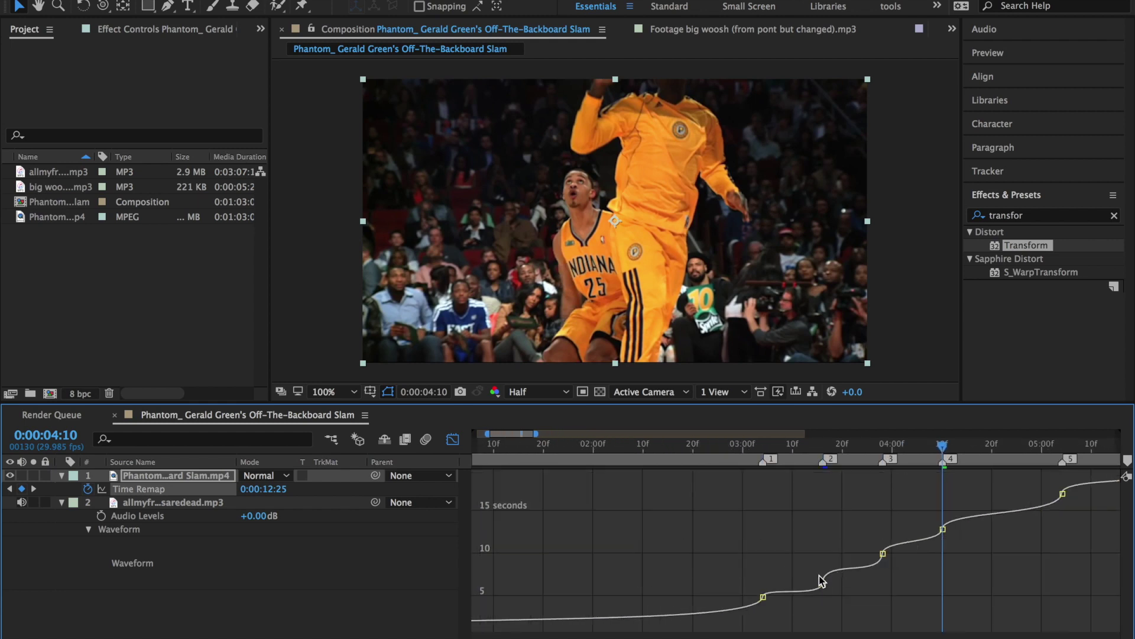
left_click(788, 447)
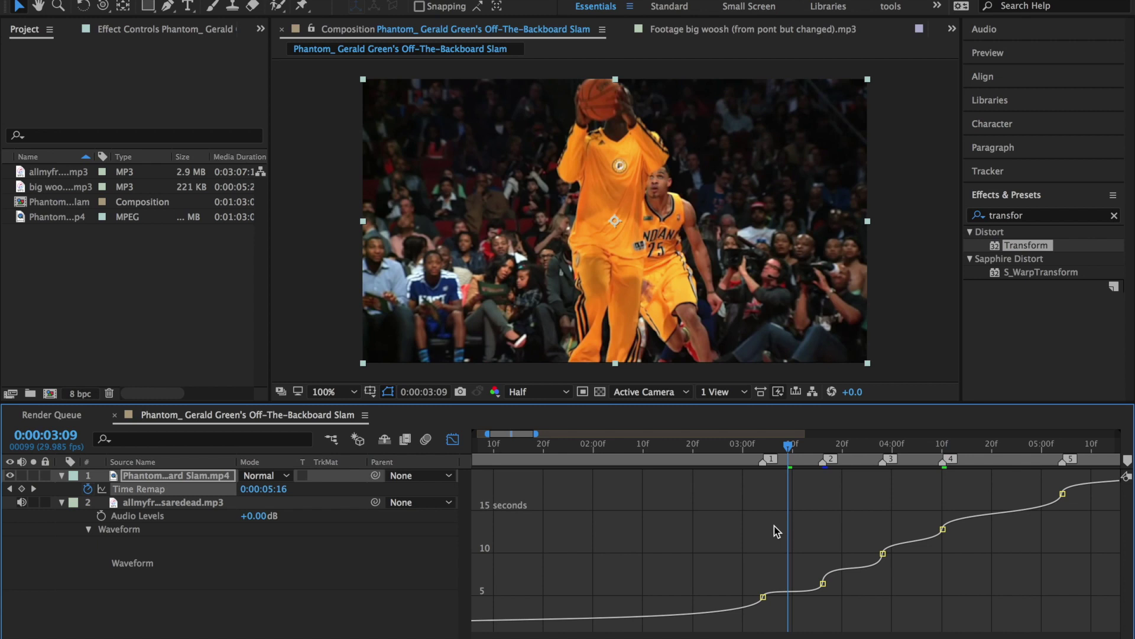
Switch back to layer bars and preview the remapped clip across the 12-second timeline.
left_click(453, 440)
key("minus")
key("minus")
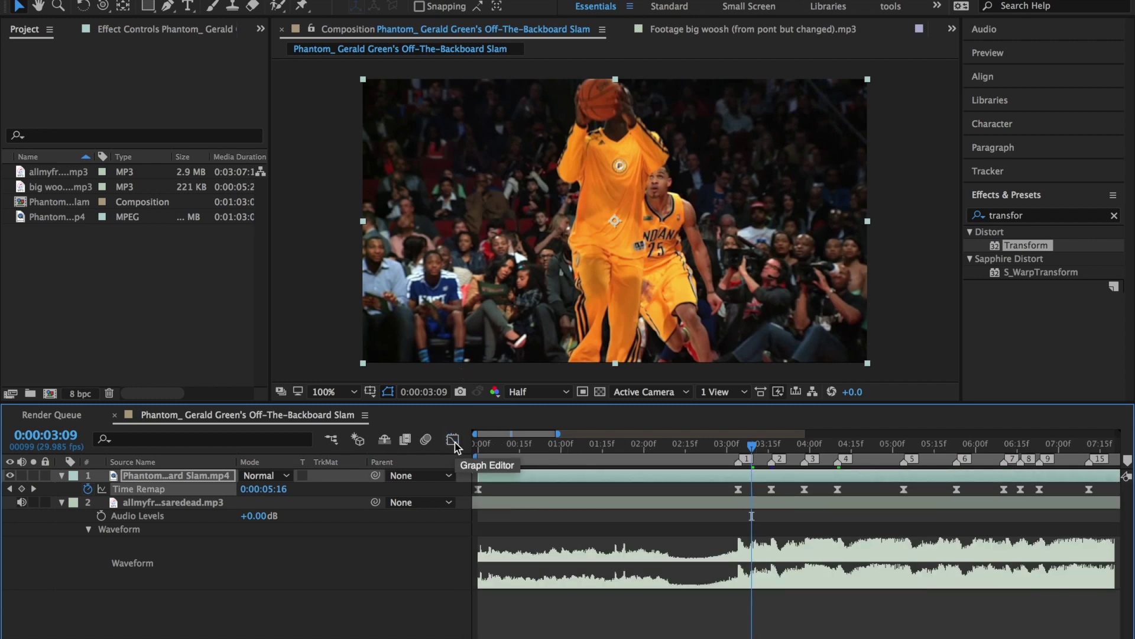
left_click(479, 445)
key("space")
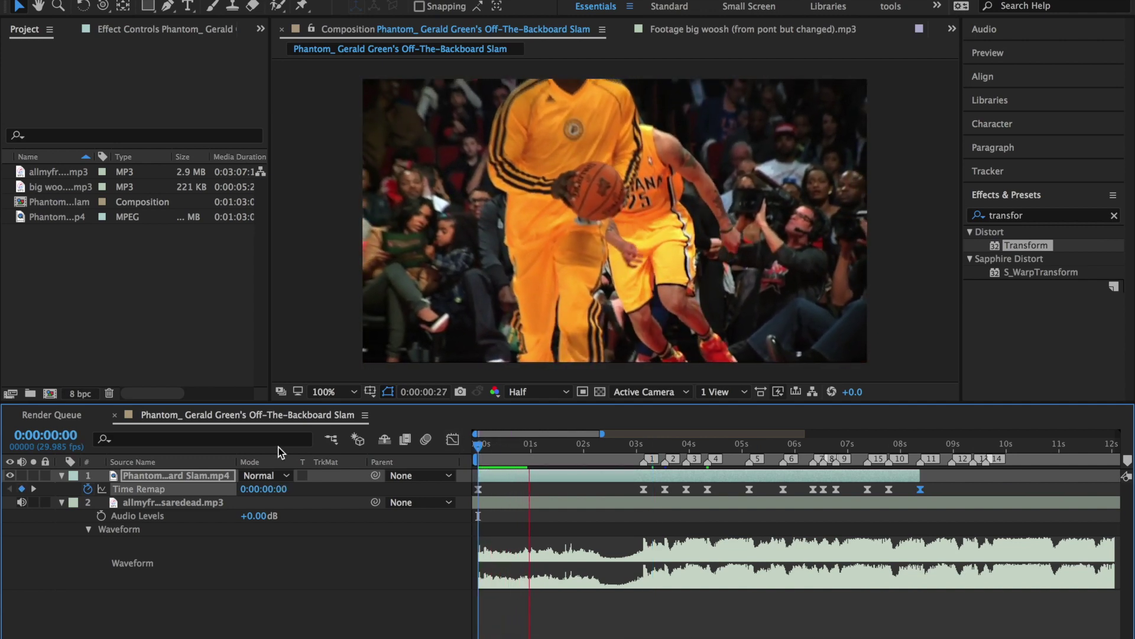
key("space")
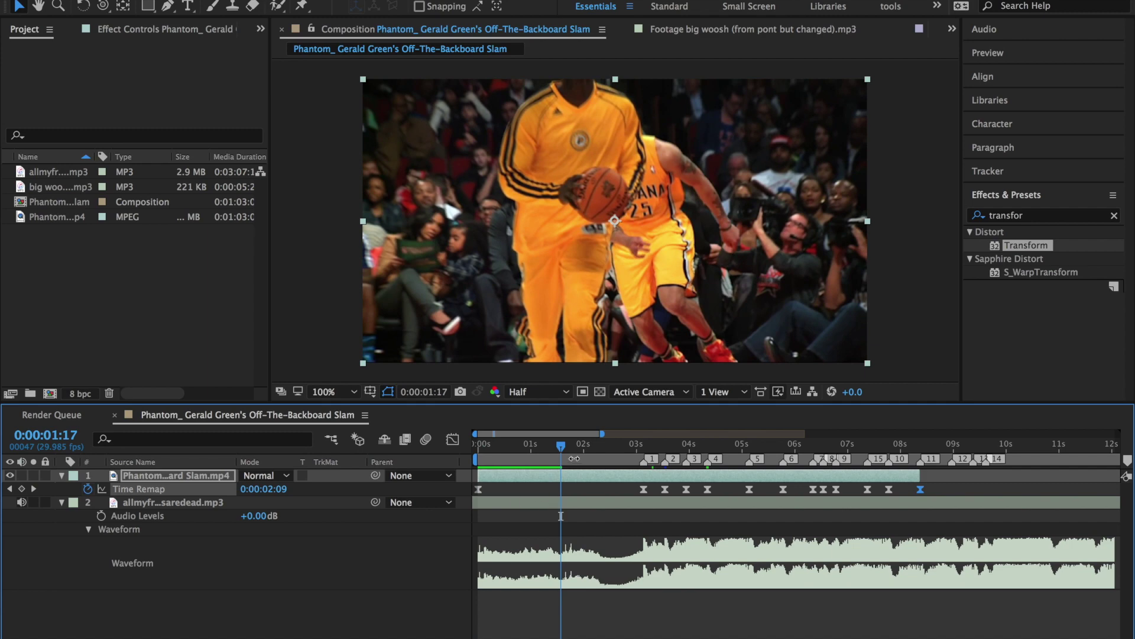
Scrub to about 0:00:01:08 and enable frame blending for the composition.
key("Home")
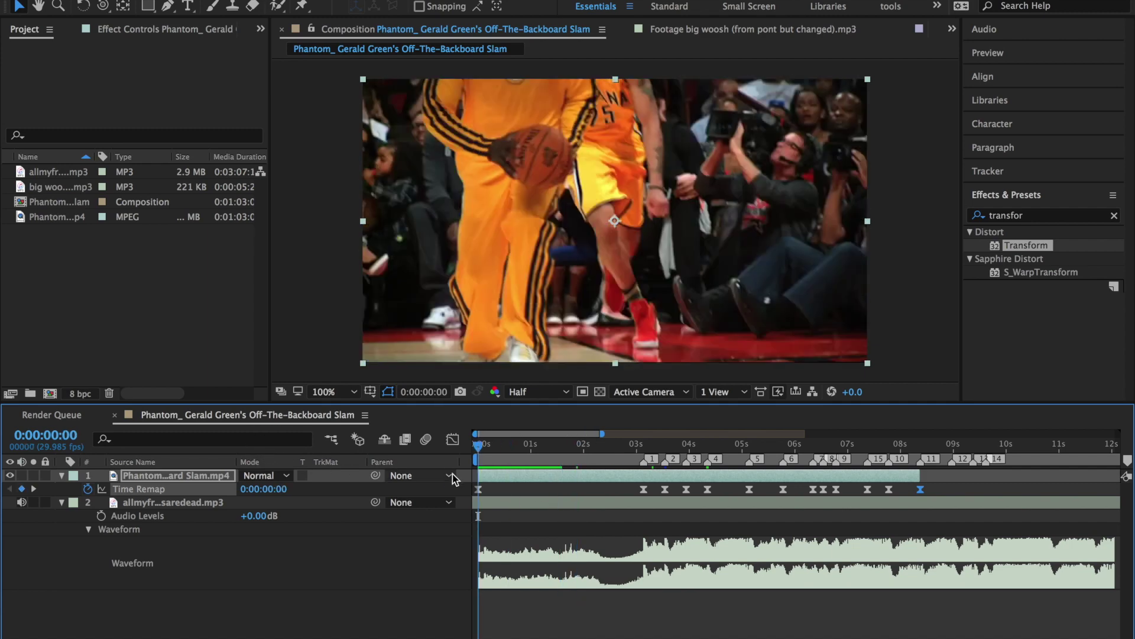
left_click_drag(524, 451, 544, 453)
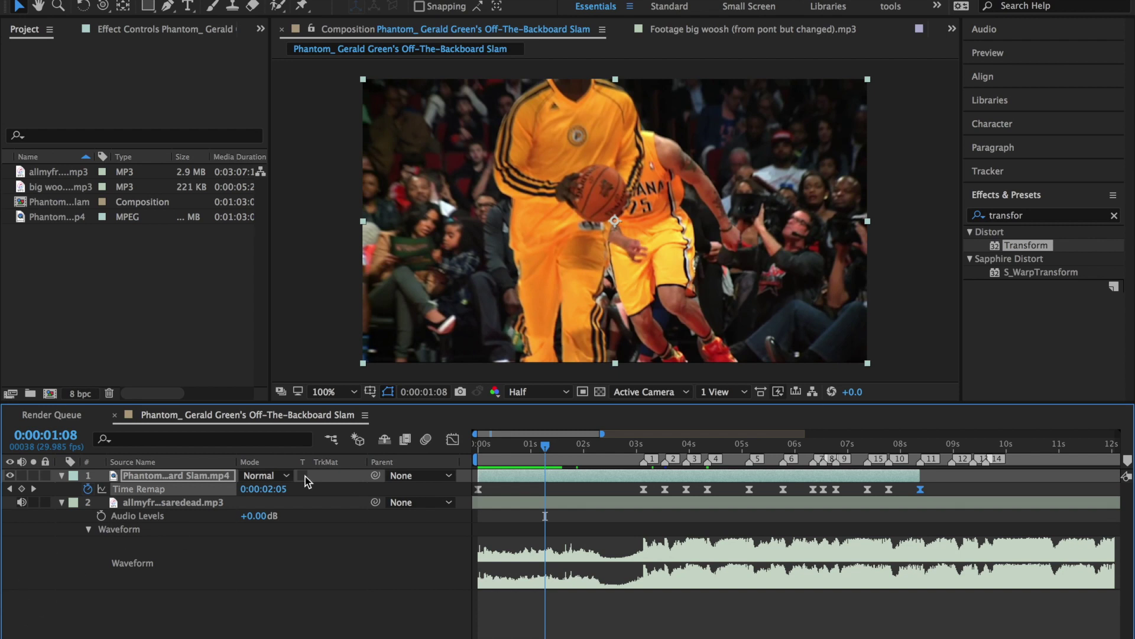
left_click(406, 439)
Turn on frame blending for the Phantom basketball layer, checking it at 0:00:02:12 by toggling off and on.
left_click(10, 637)
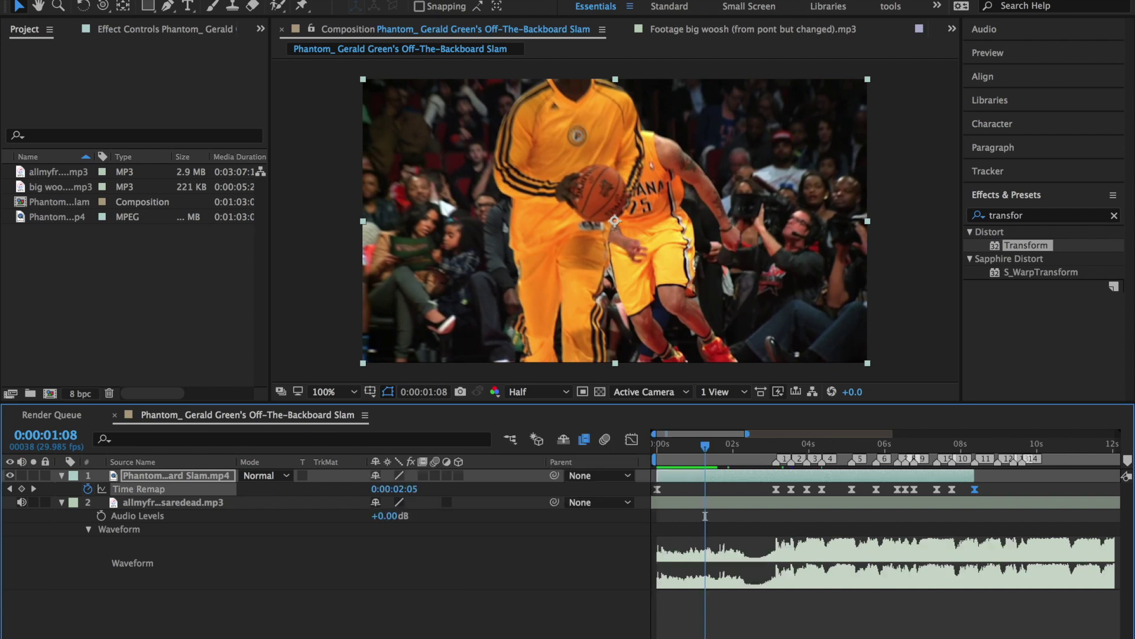
left_click(423, 476)
left_click(708, 448)
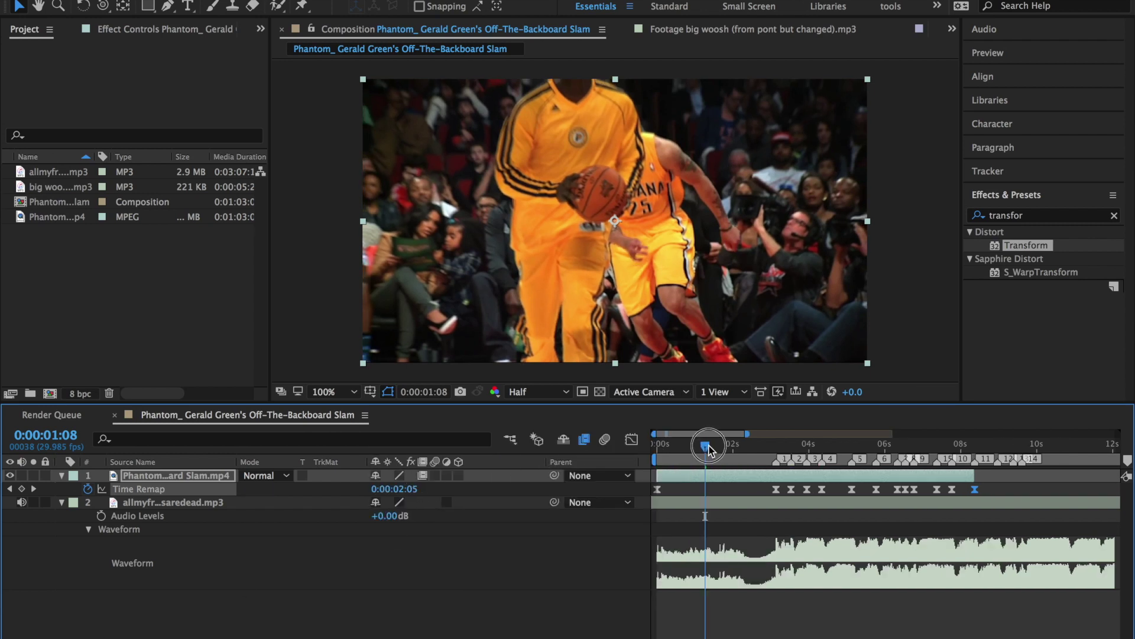
mouse_move(710, 450)
left_mouse_down()
mouse_move(759, 449)
mouse_move(720, 448)
left_mouse_up()
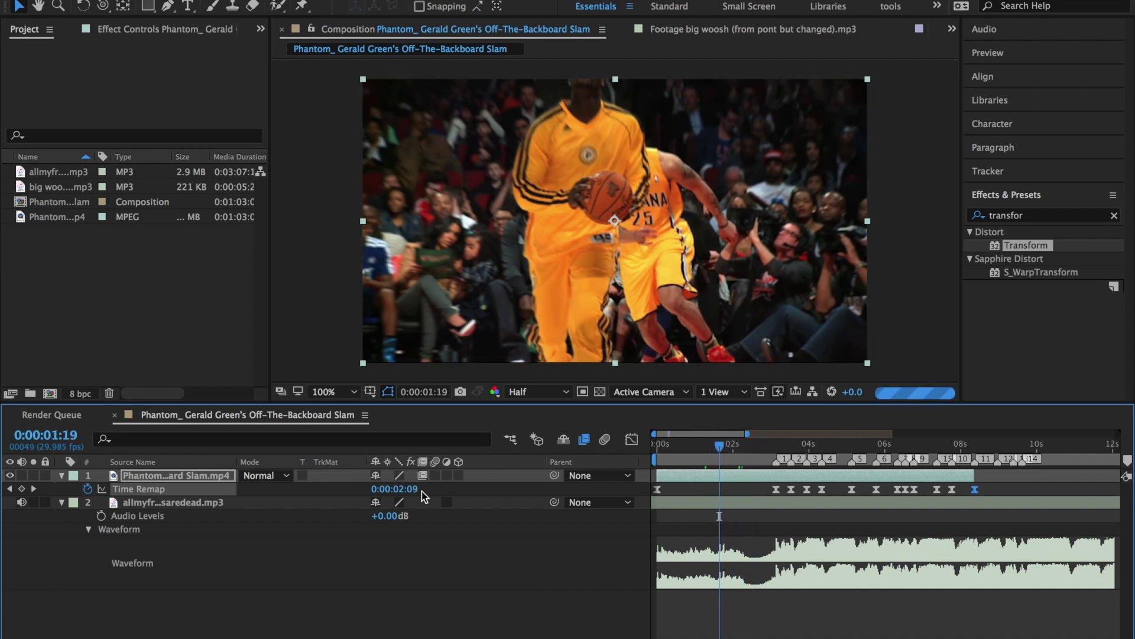
left_click(423, 476)
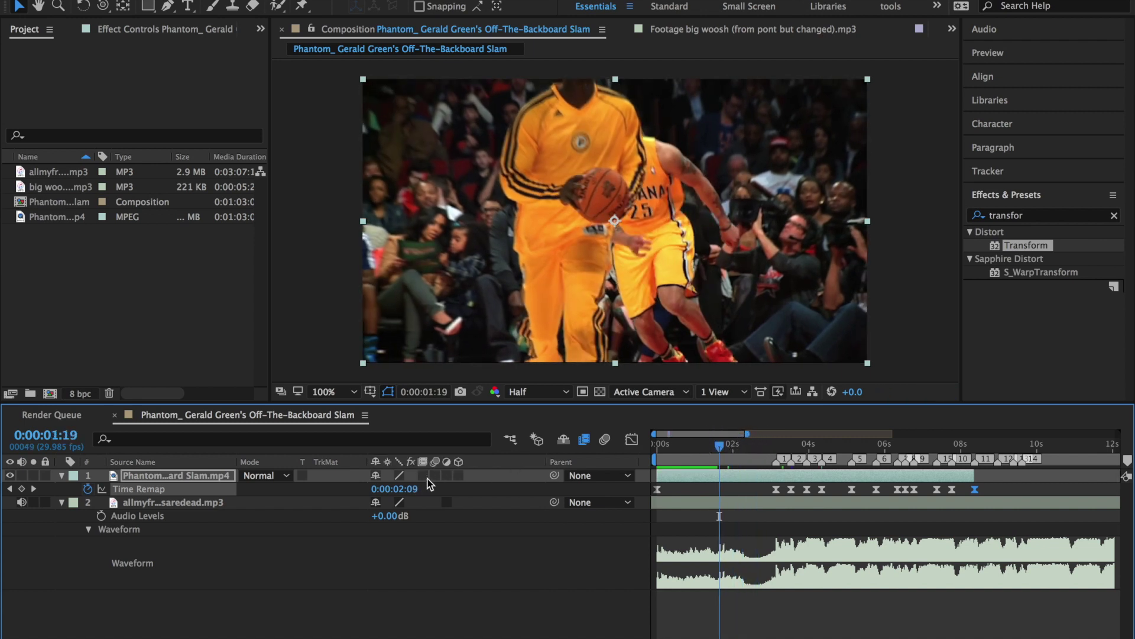
left_click(425, 476)
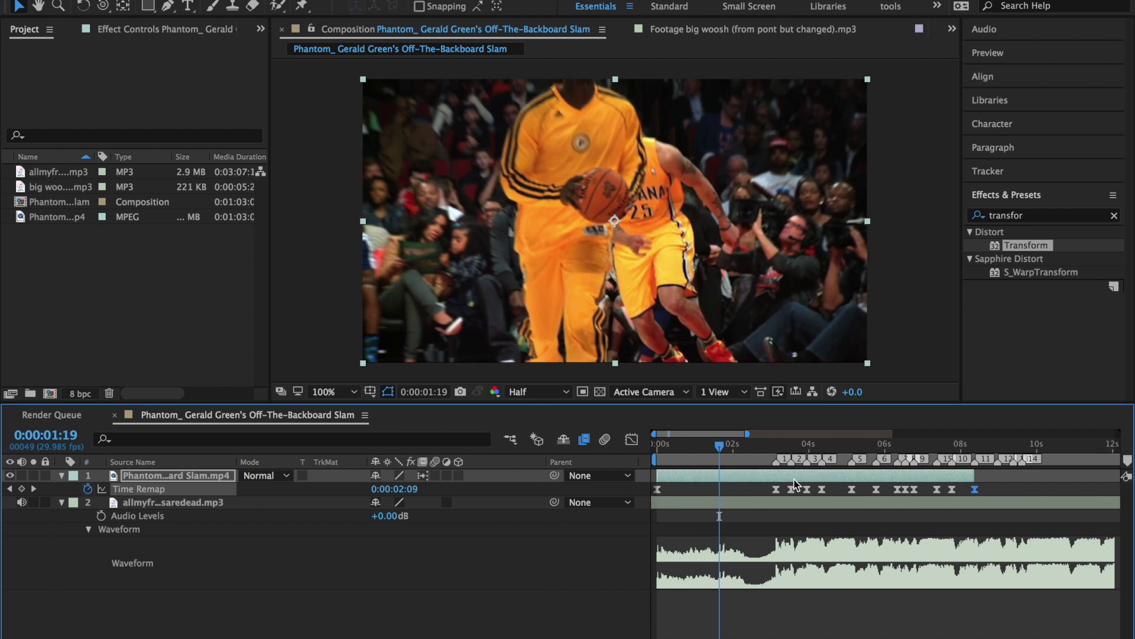
Search the effects for 'rsmb' and apply RSMB motion blur to the basketball clip layer.
left_click(1003, 218)
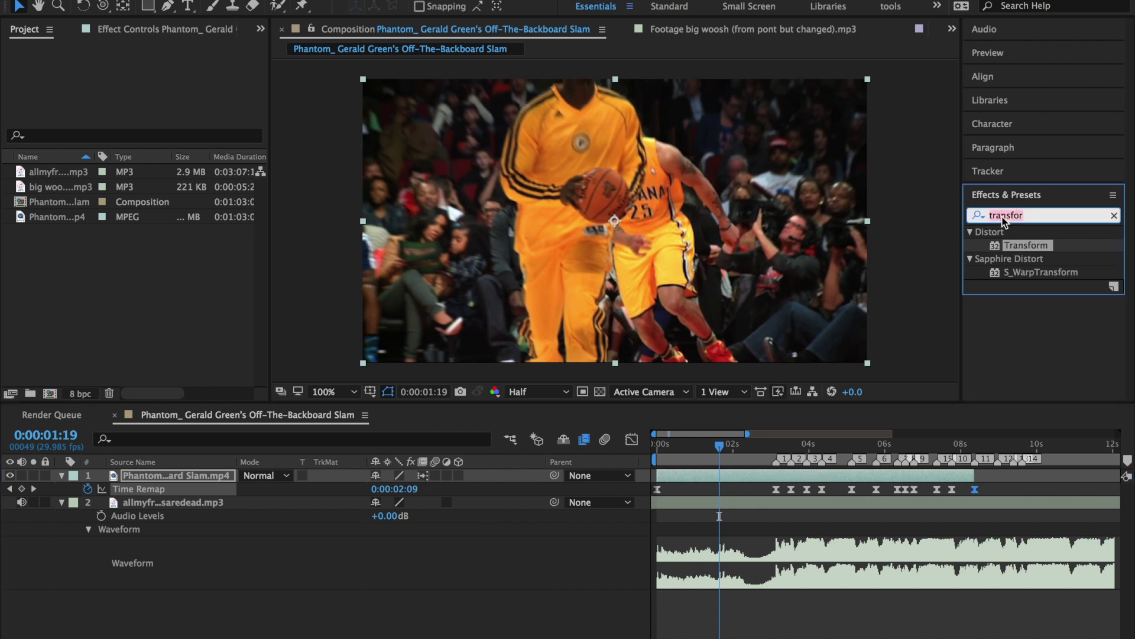
type("rsmb")
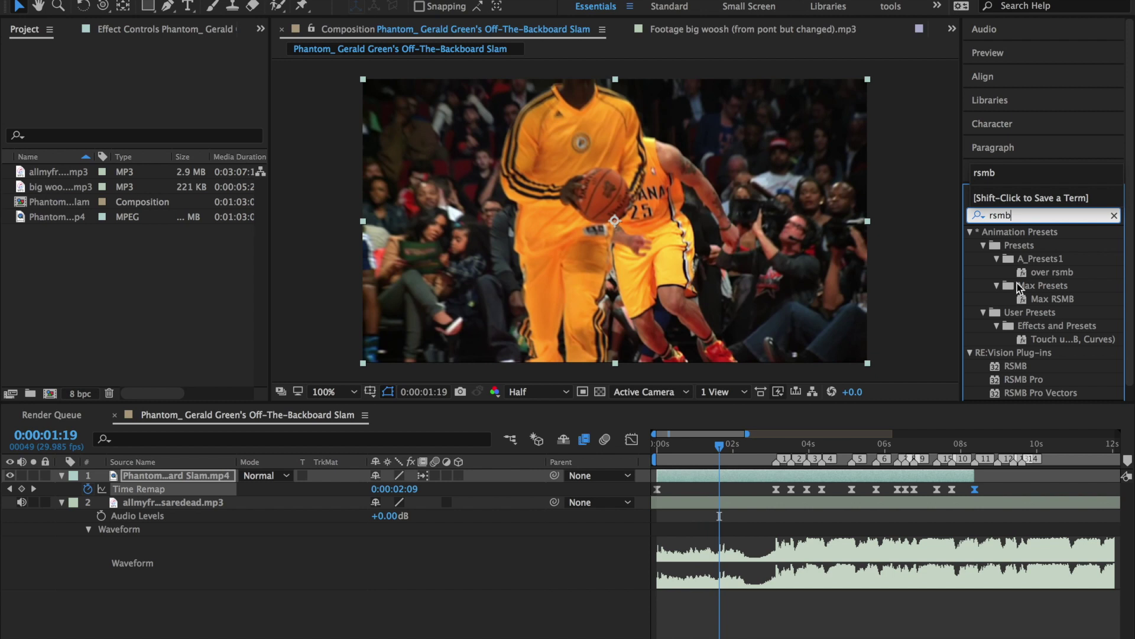
scroll(1020, 289, "down", 2)
left_click_drag(1015, 351, 748, 480)
Clear the effects search and set RSMB Blur Amount to 1.00.
left_click(1115, 201)
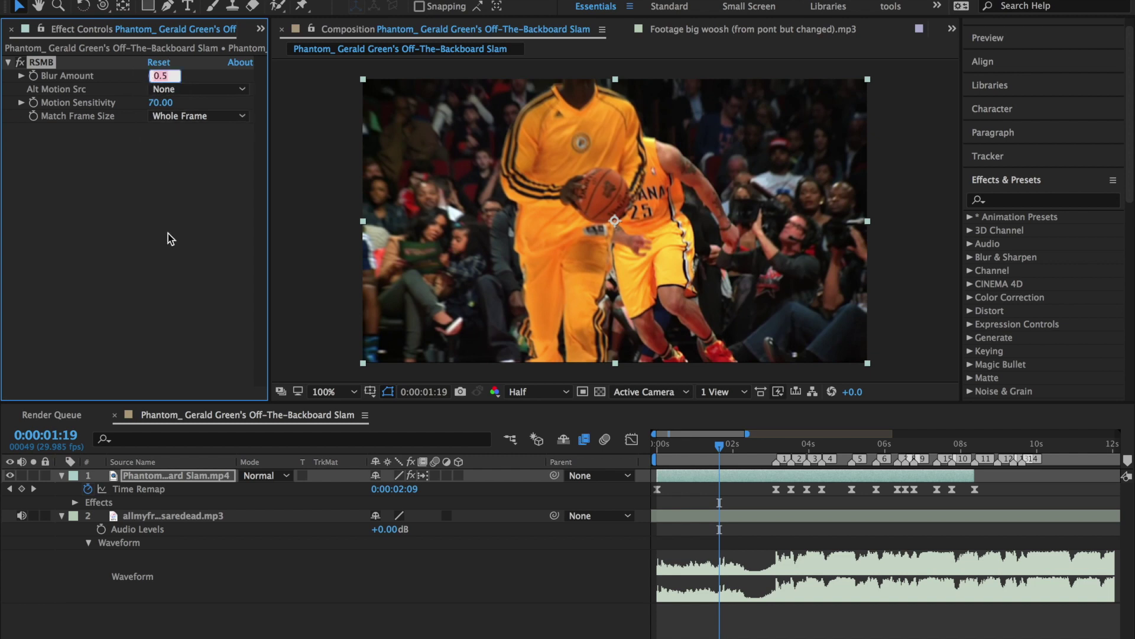
type("1")
key("Return")
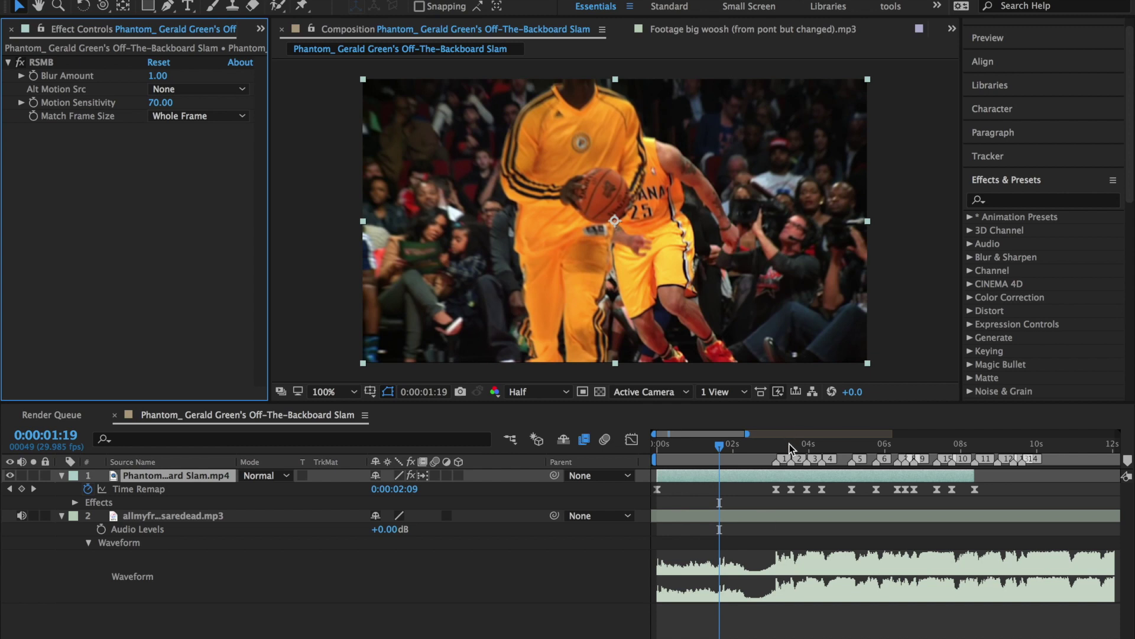
left_click_drag(789, 443, 450, 442)
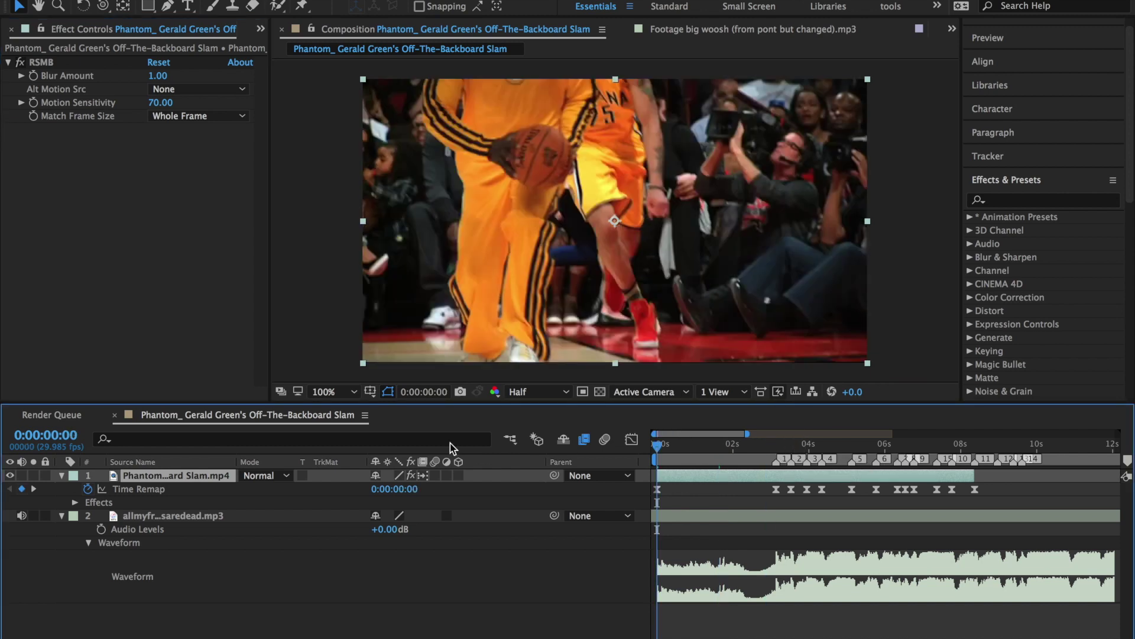
key("space")
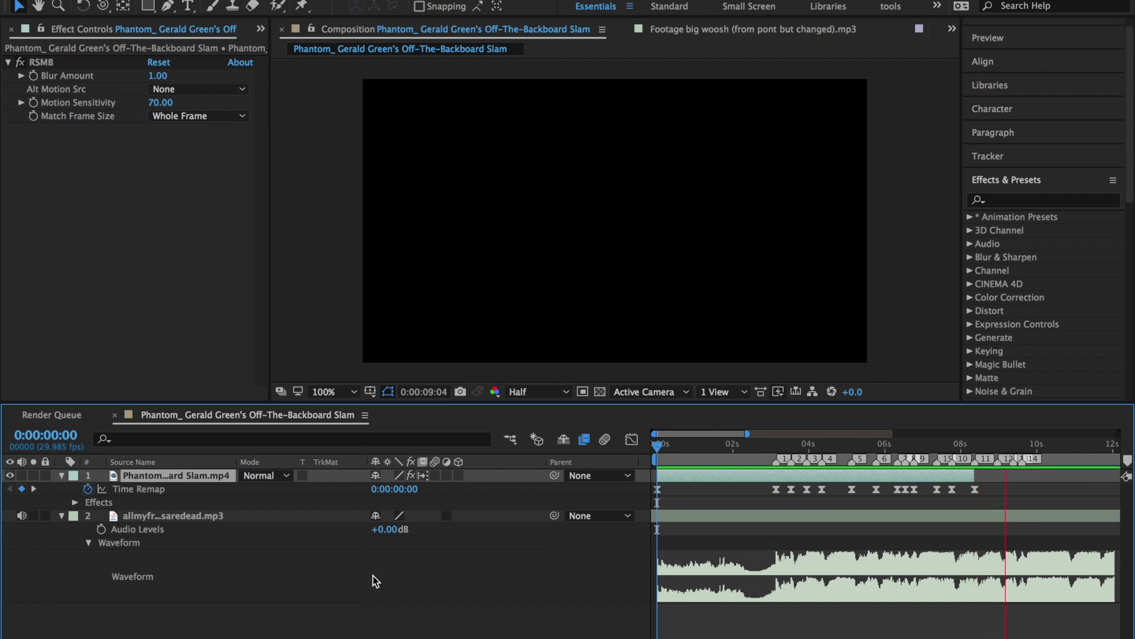
key("space")
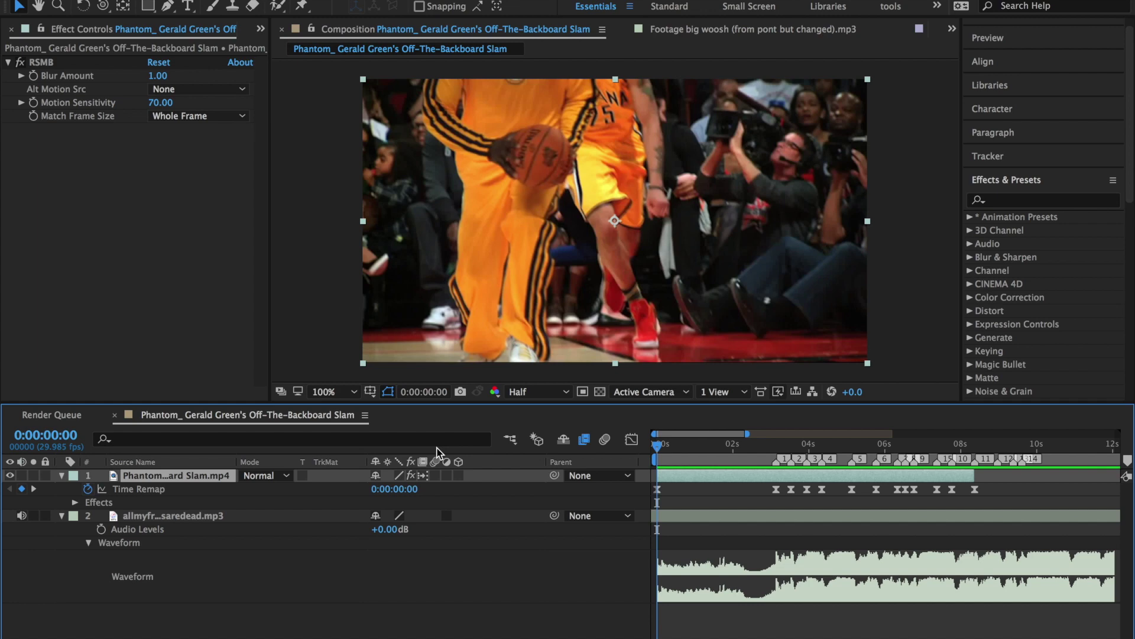
key("space")
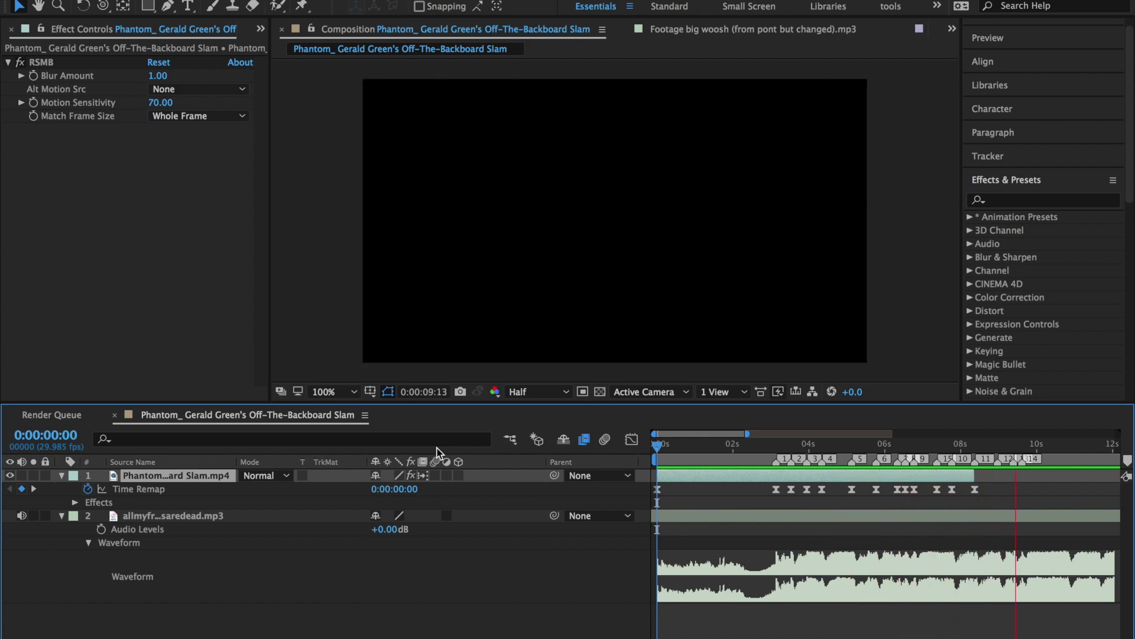
key("space")
key("Home")
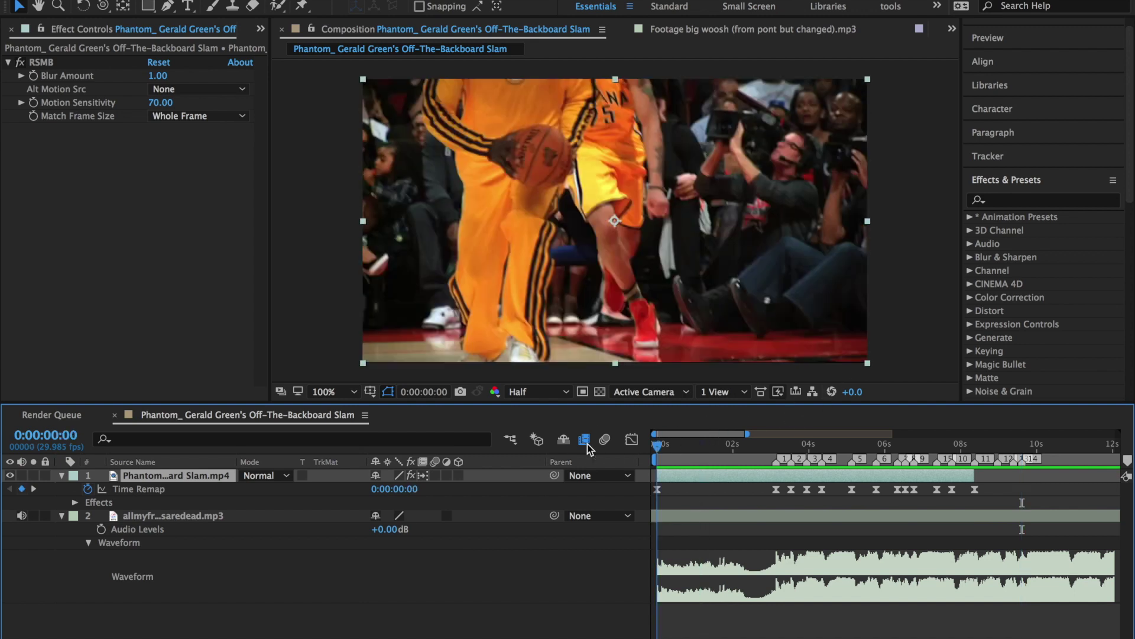